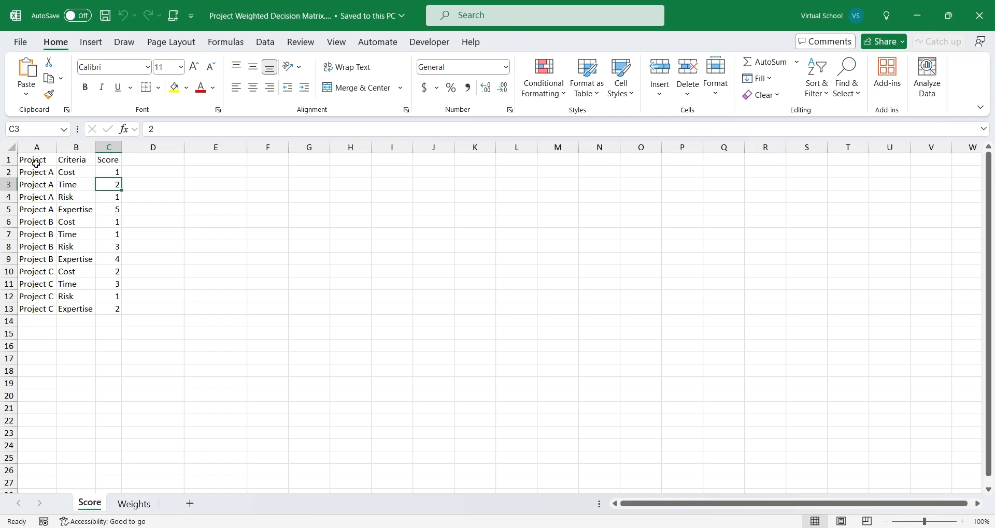
- Review the Score data (A1:C13) and the Weights sheet's data (A1:B5) in the workbook
left_click_drag(36, 162, 117, 309)
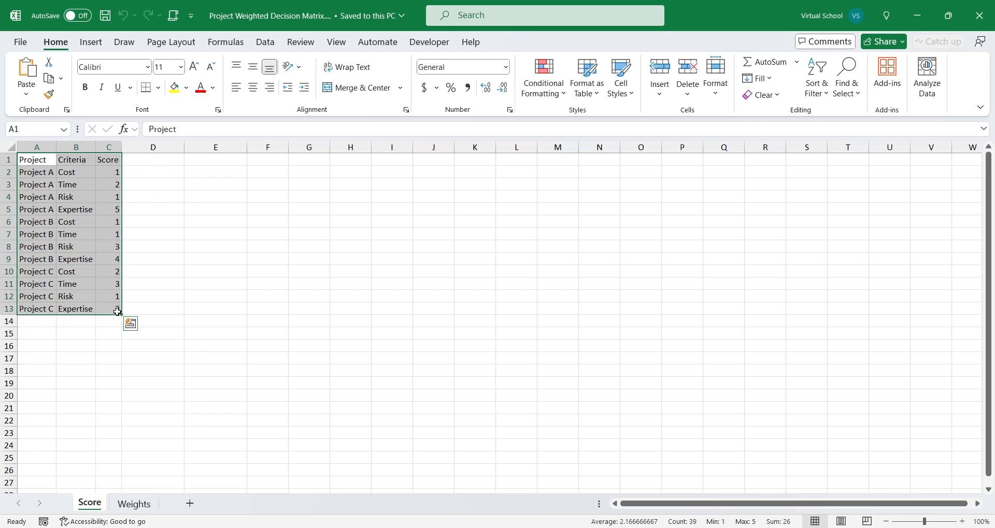
left_click(134, 503)
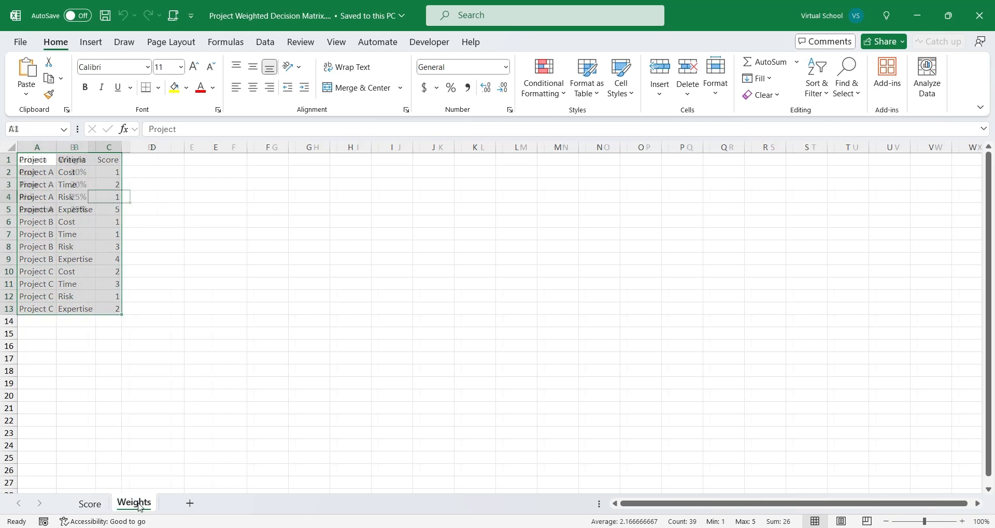
left_click_drag(33, 161, 78, 209)
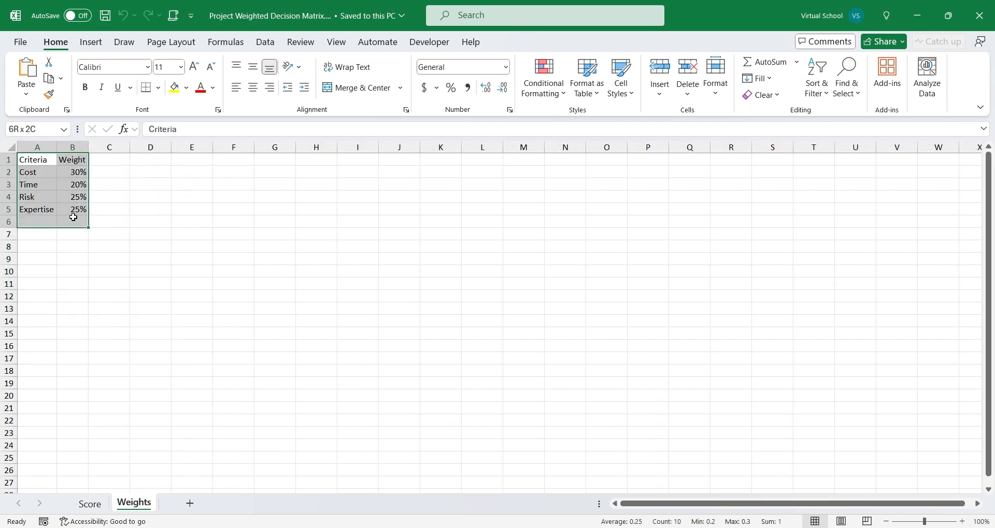
left_click(229, 306)
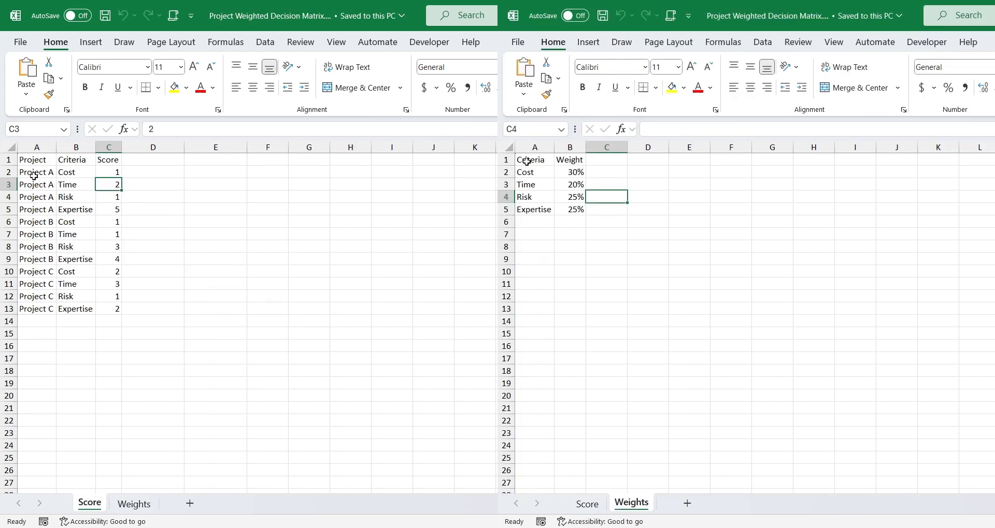
left_click_drag(121, 314, 117, 311)
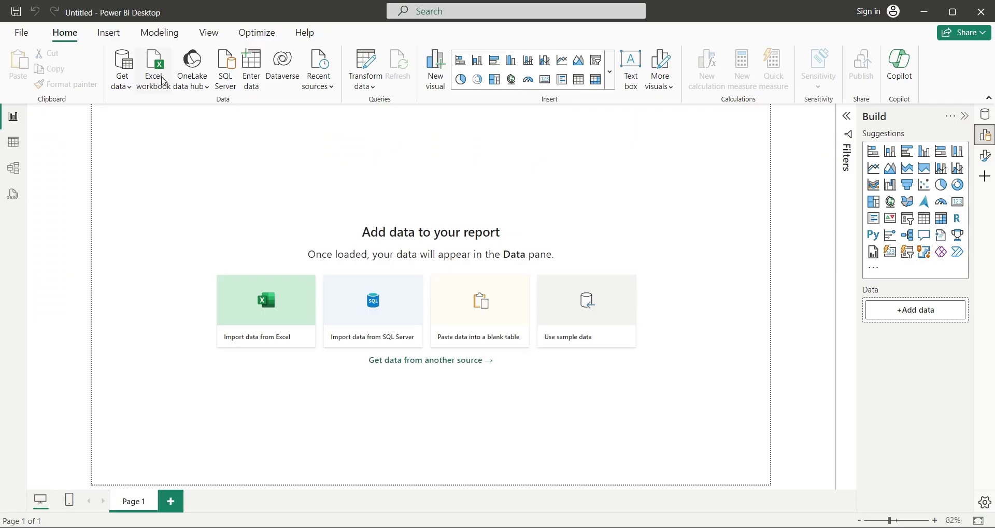
- Import the Score and Weights sheets from Project Weighted Decision Matrix.xlsx into the report
left_click(163, 77)
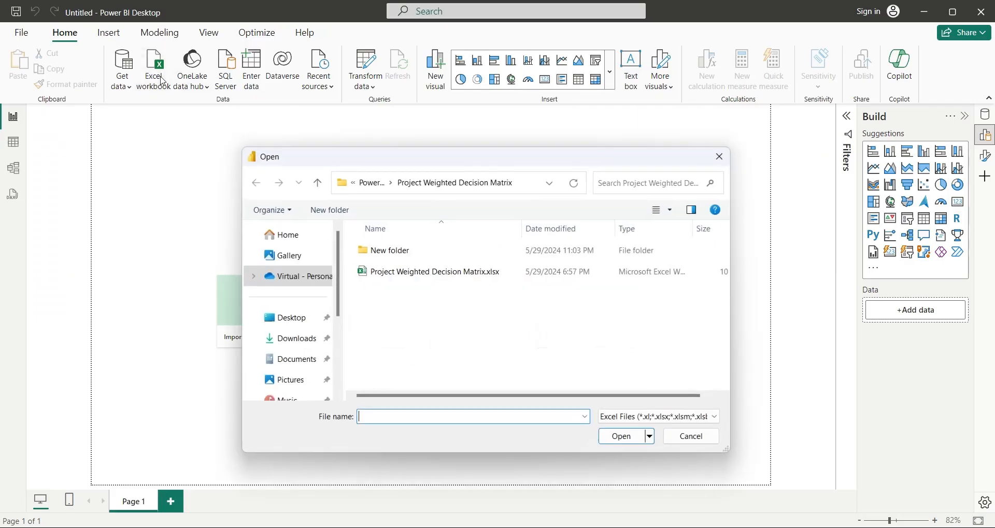
left_click(434, 272)
left_click(620, 437)
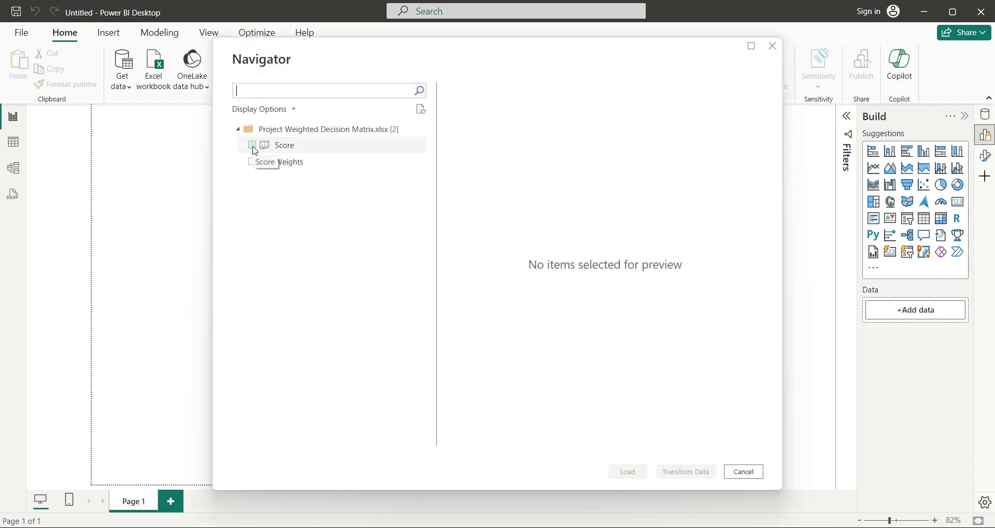
left_click(252, 145)
left_click(251, 162)
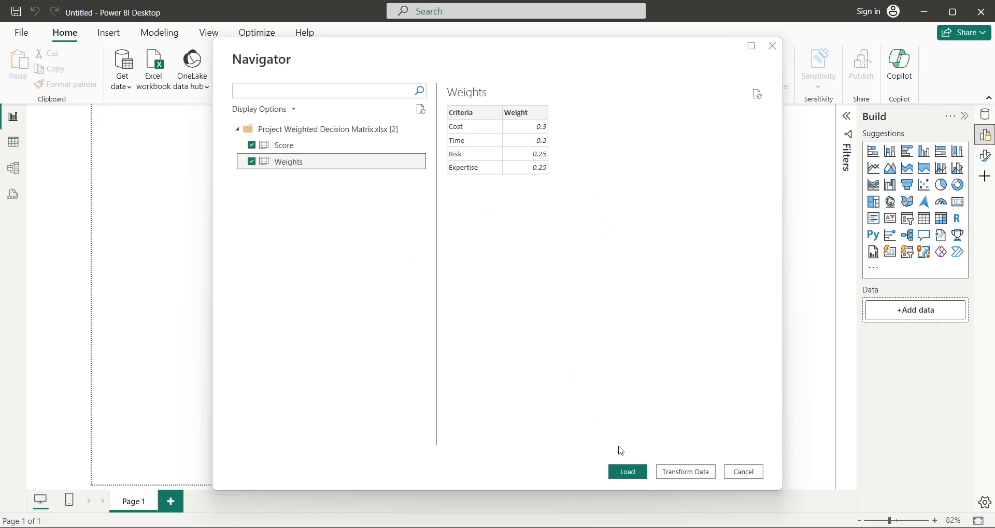
left_click(627, 472)
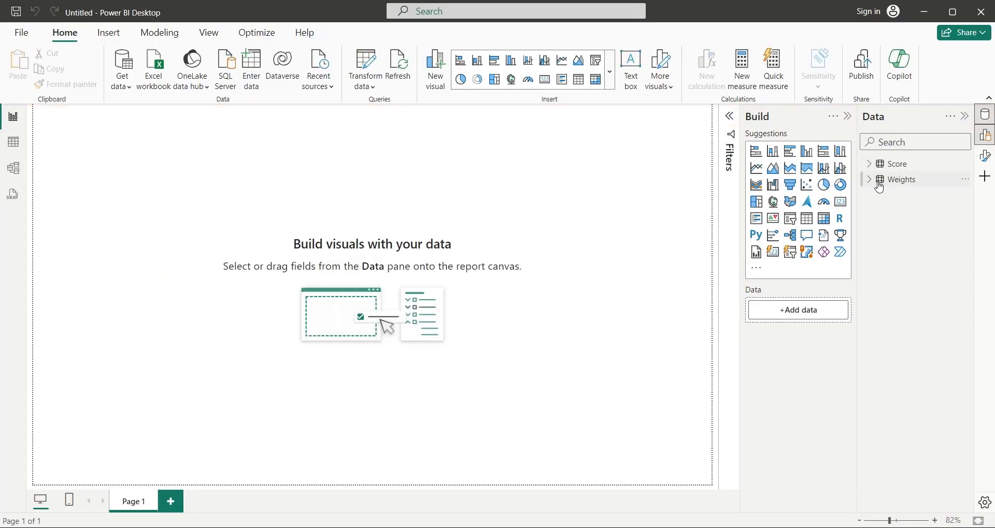
- Expand the Weights and Score tables' fields and view the Score table's rows in table view
left_click(869, 180)
left_click(869, 165)
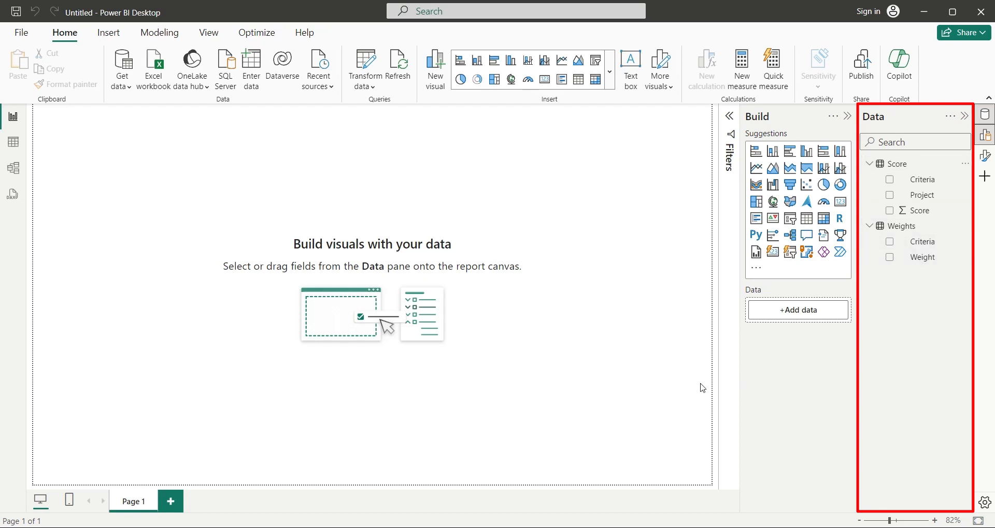
left_click(13, 143)
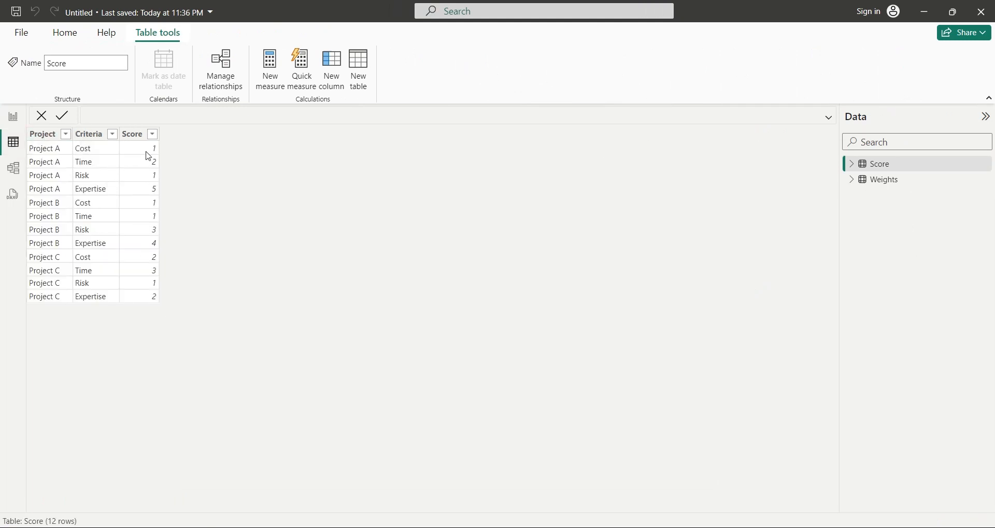
- Create a calculated table Weighted Score = Score, copying the Score table's 12 rows
left_click(358, 70)
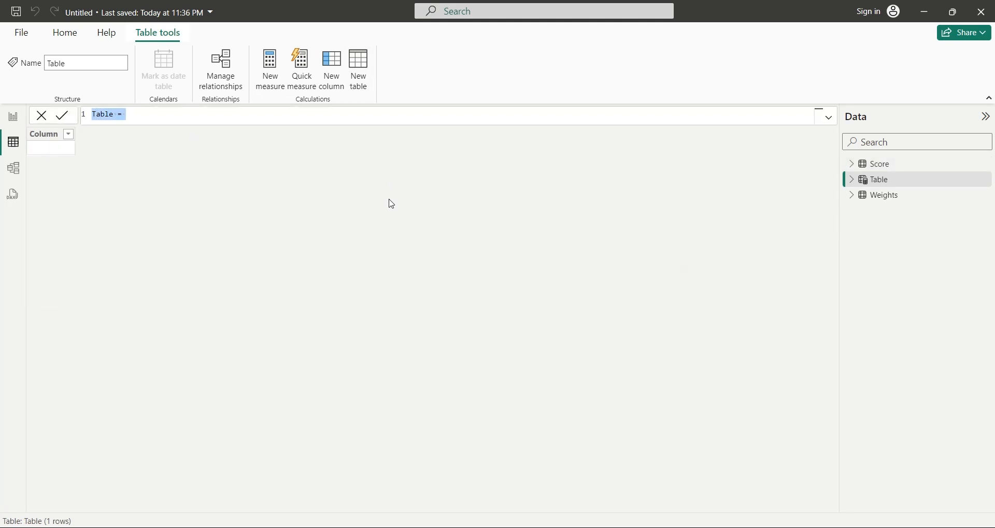
type("Weighted ")
type("Score = ")
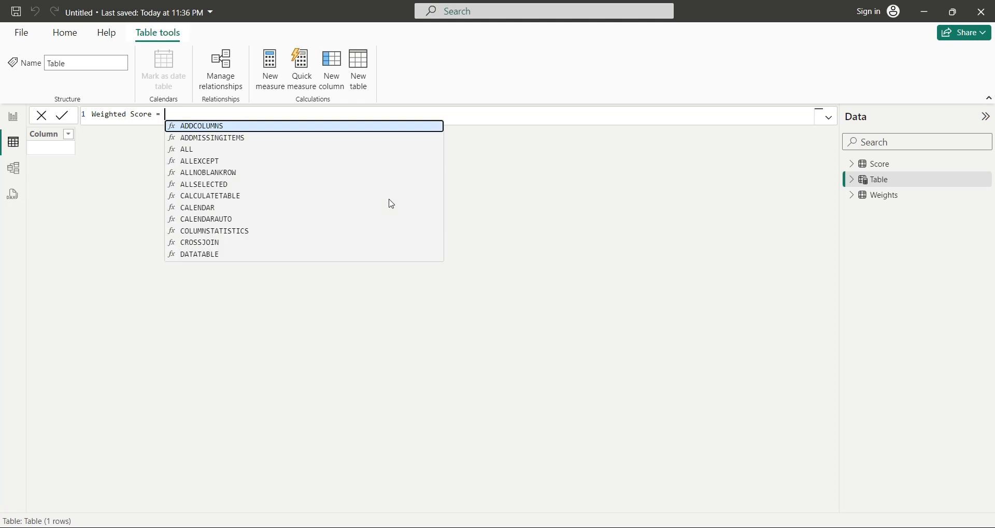
type("Score")
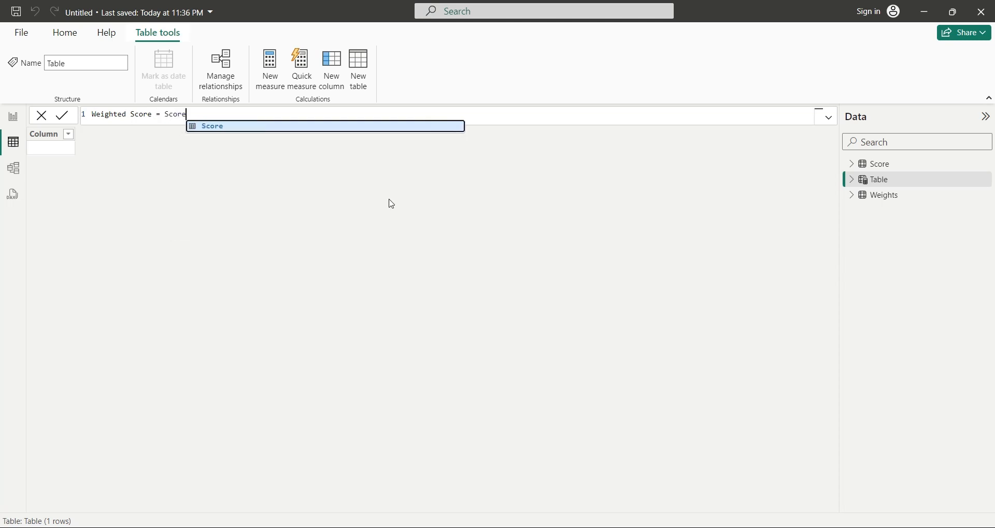
key("Escape")
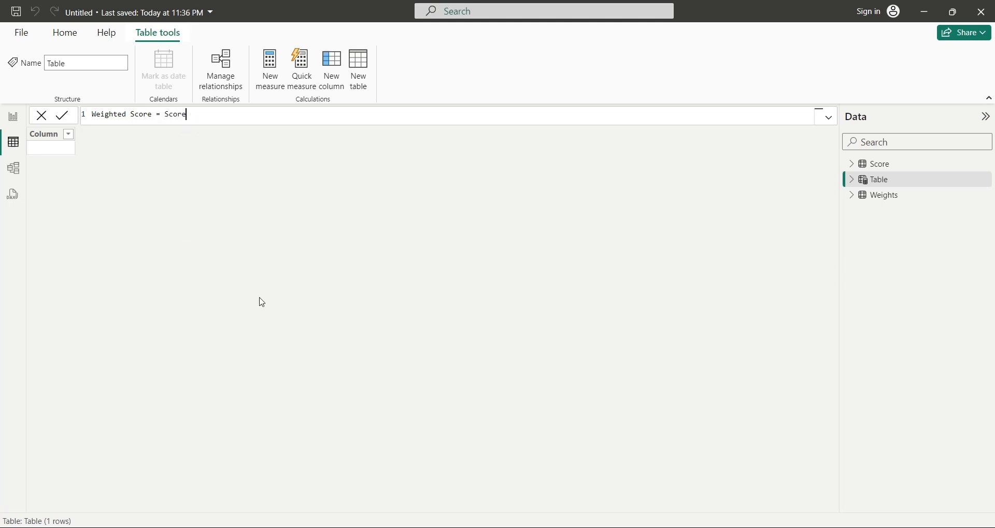
key("Return")
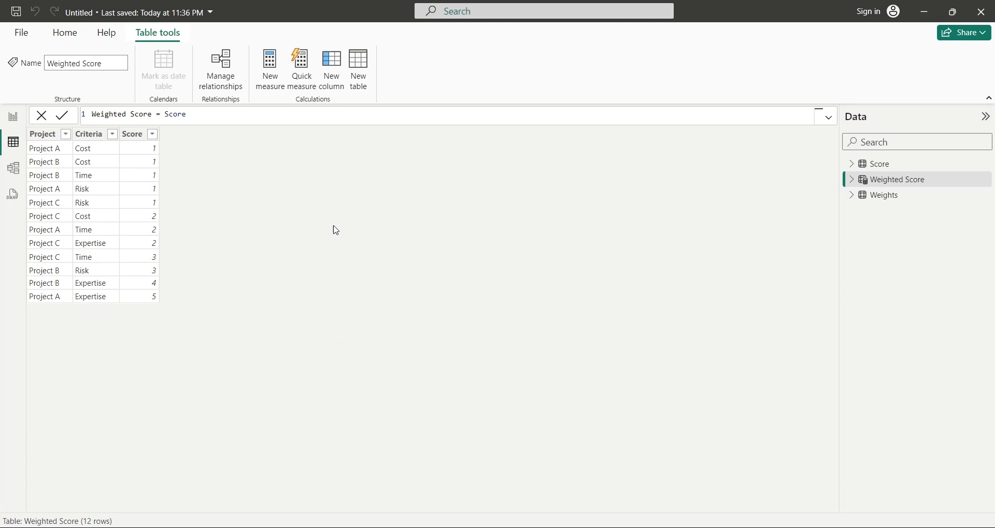
- In Model view, arrange the table cards and relate Weights to Weighted Score on Criteria
left_click(12, 168)
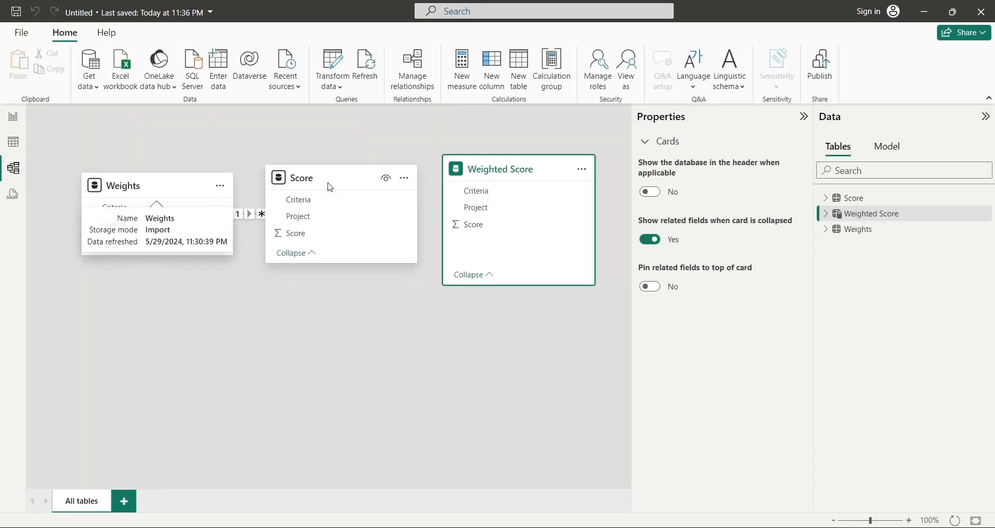
left_click_drag(357, 212, 391, 201)
left_click_drag(507, 179, 340, 330)
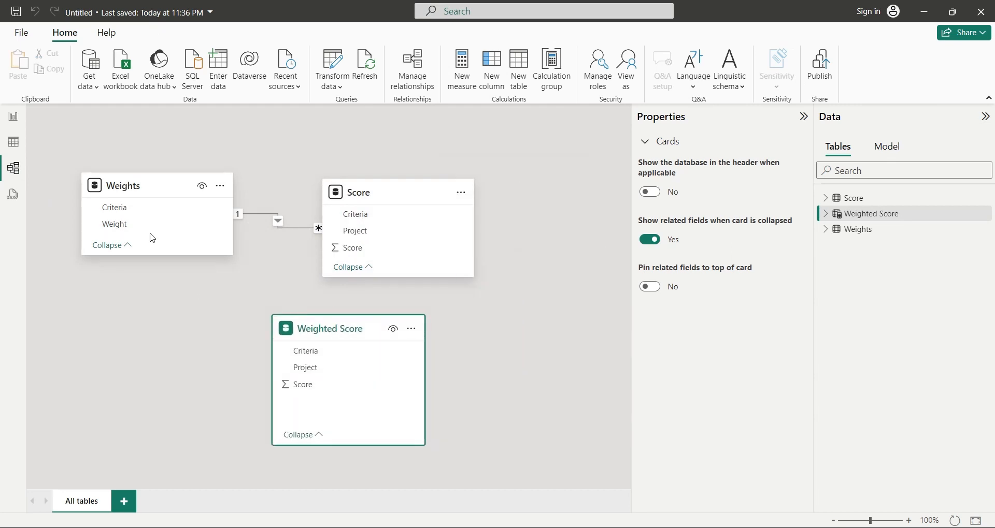
left_click(116, 208)
left_click_drag(116, 208, 307, 351)
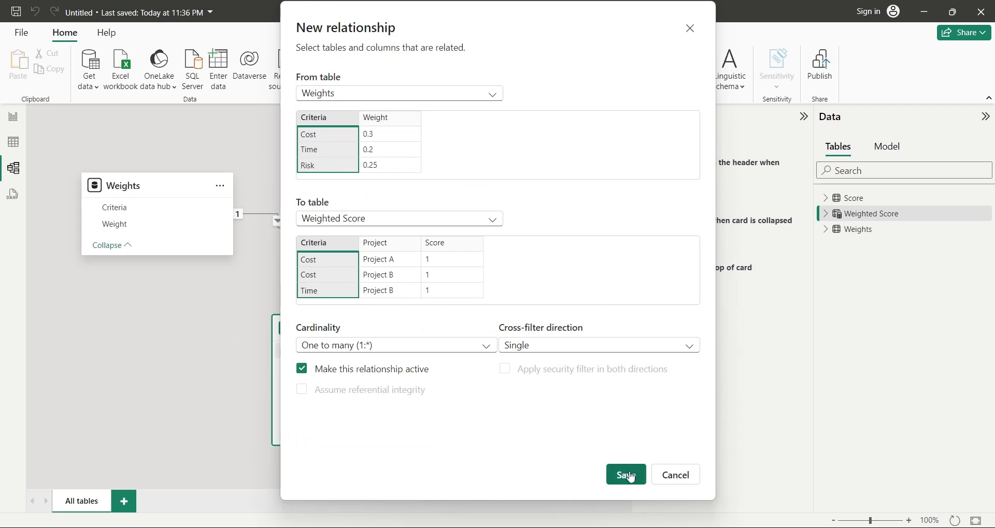
left_click(626, 475)
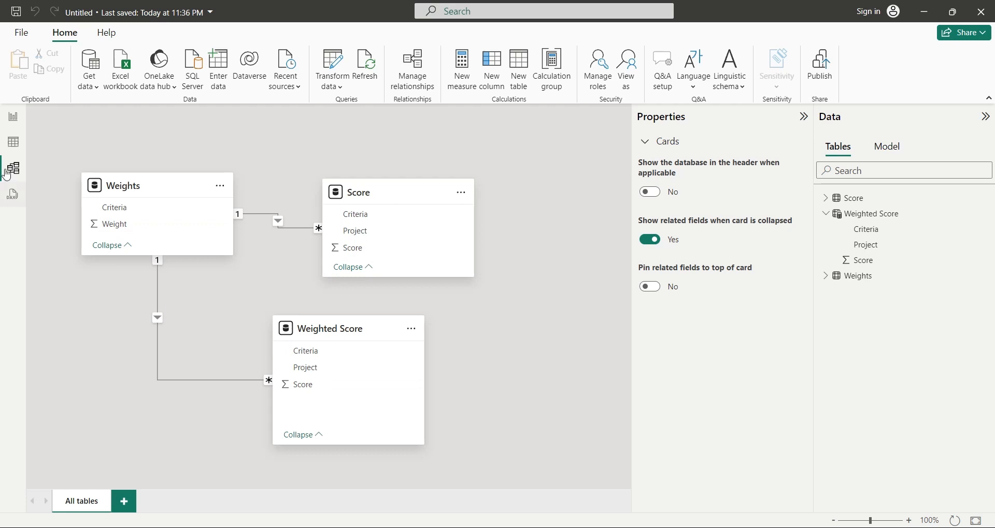
- Add a Weight column to Weighted Score using =RELATED(Weights[Weight])
left_click(13, 143)
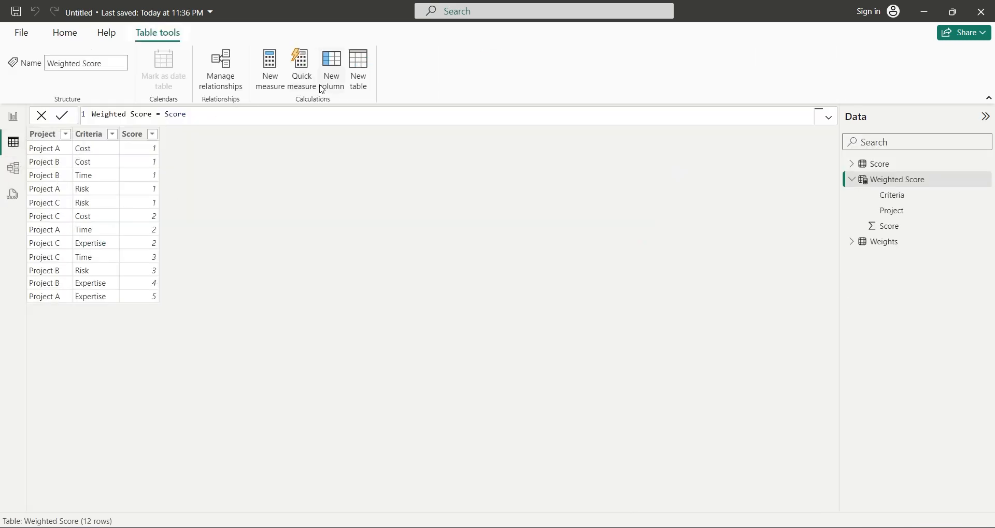
left_click(331, 70)
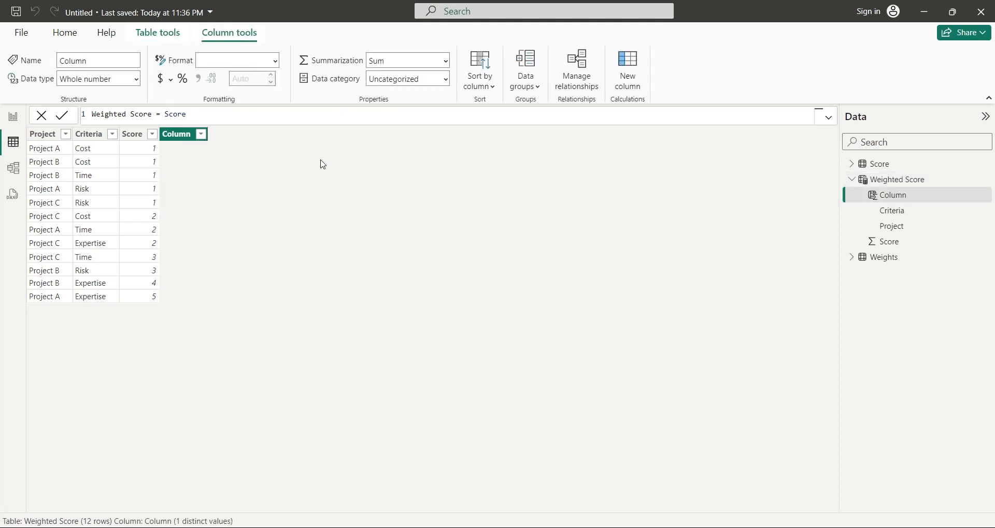
type("Weig")
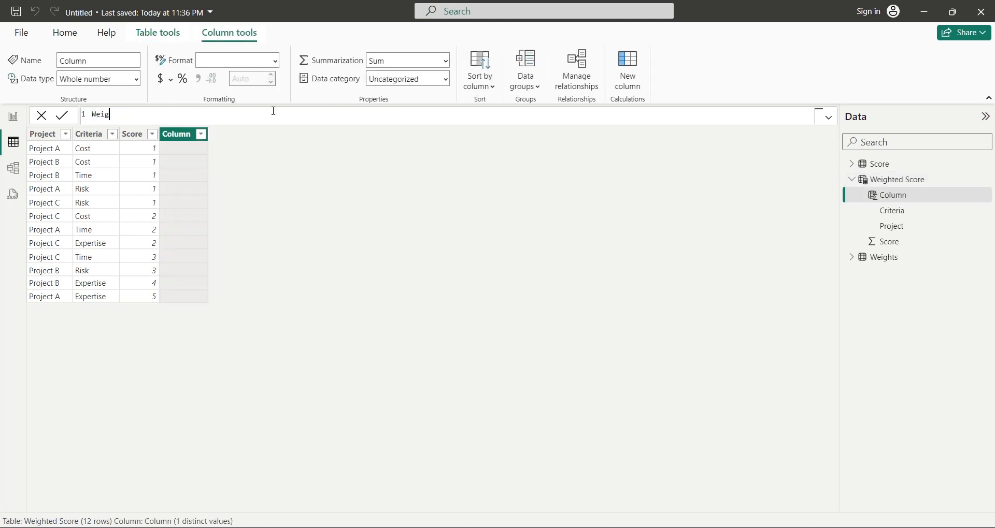
type("ht = rel")
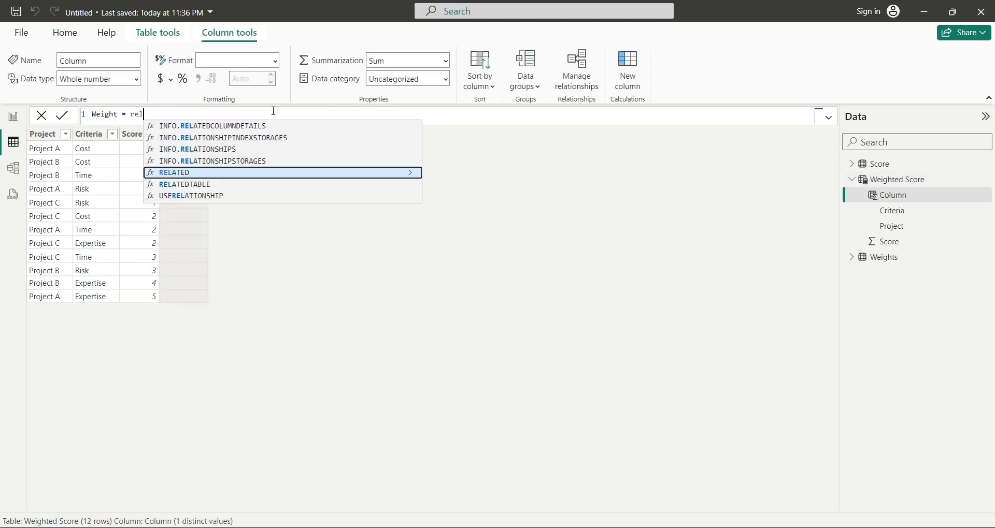
type("ated(")
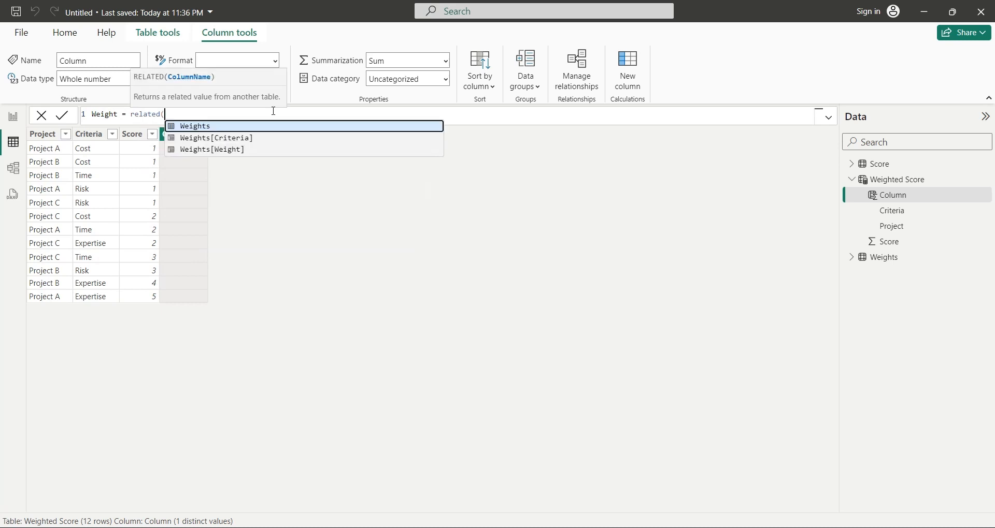
type("weight")
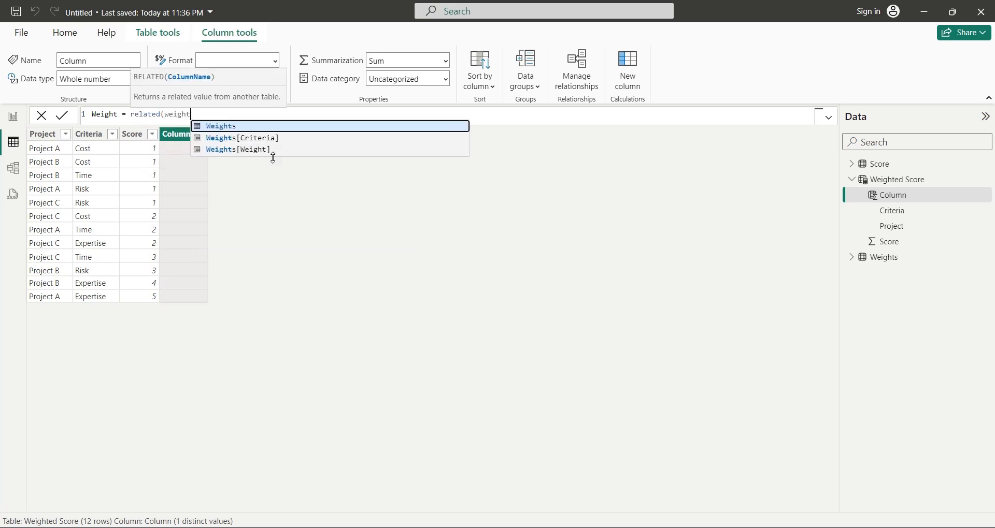
left_click(247, 150)
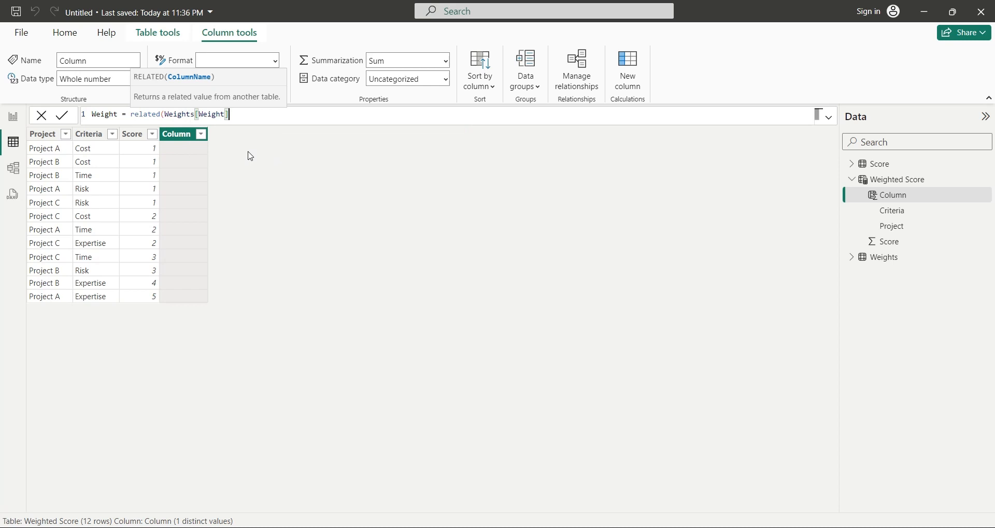
type(")")
key("Return")
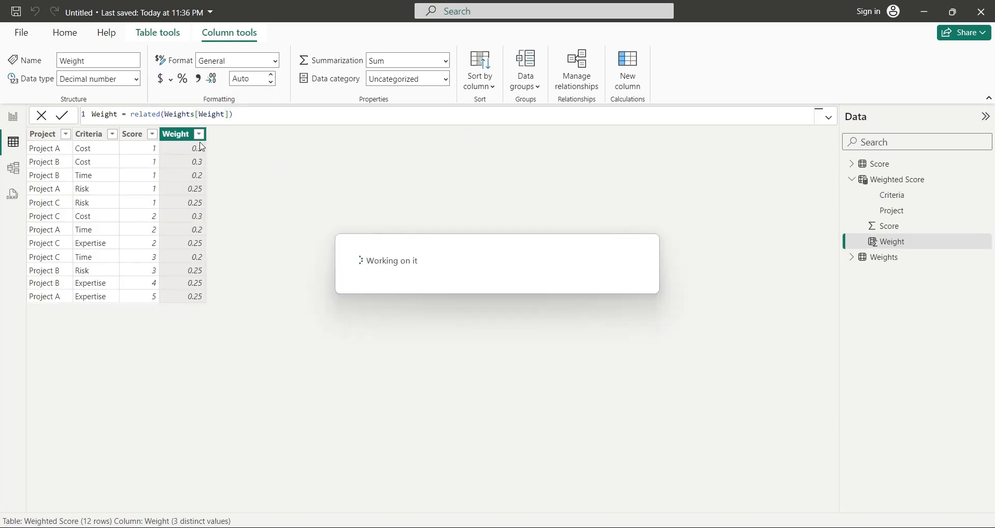
- Add a Weighted Score column equal to 'Weighted Score'[Weight] * 'Weighted Score'[Score]
left_click(322, 159)
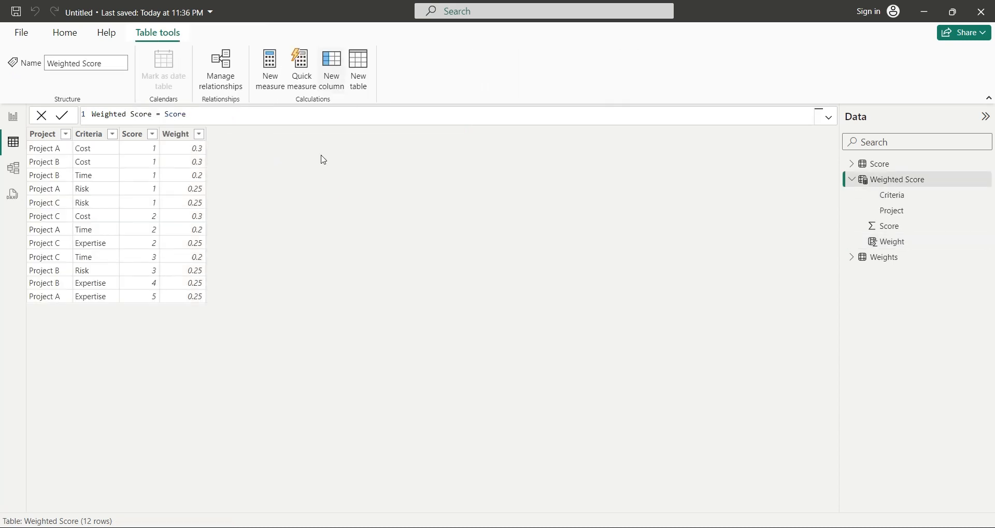
left_click(354, 71)
type("Weighted C")
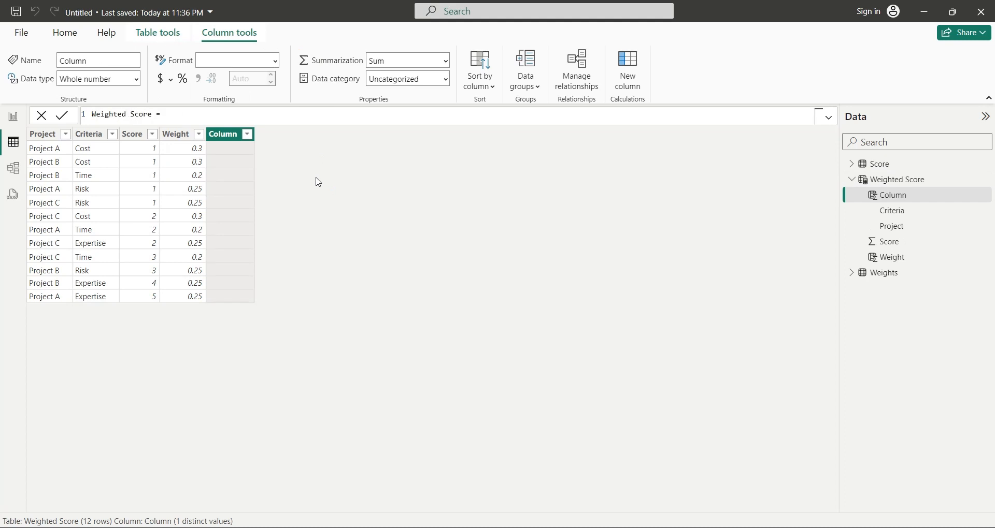
type(" we")
left_click(277, 175)
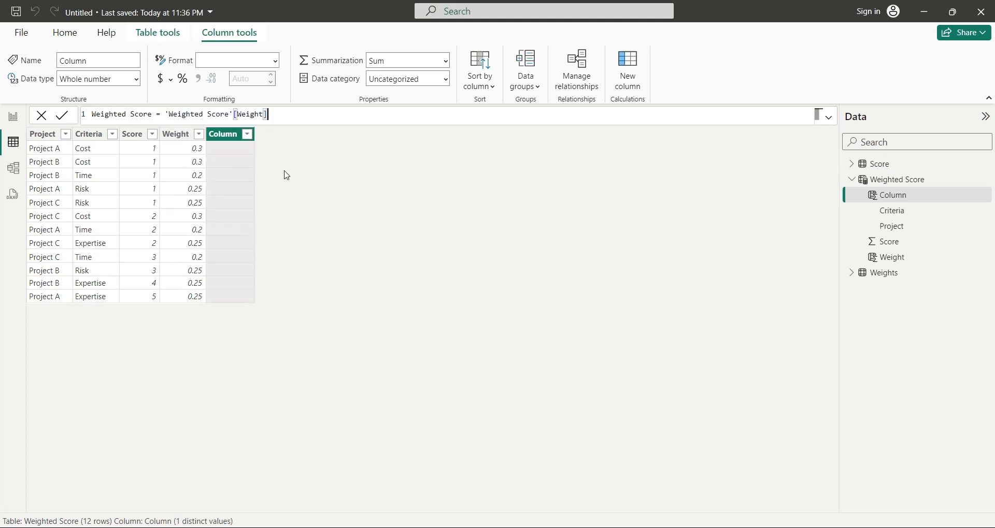
type("*")
type("'sco")
left_click(381, 163)
key("Return")
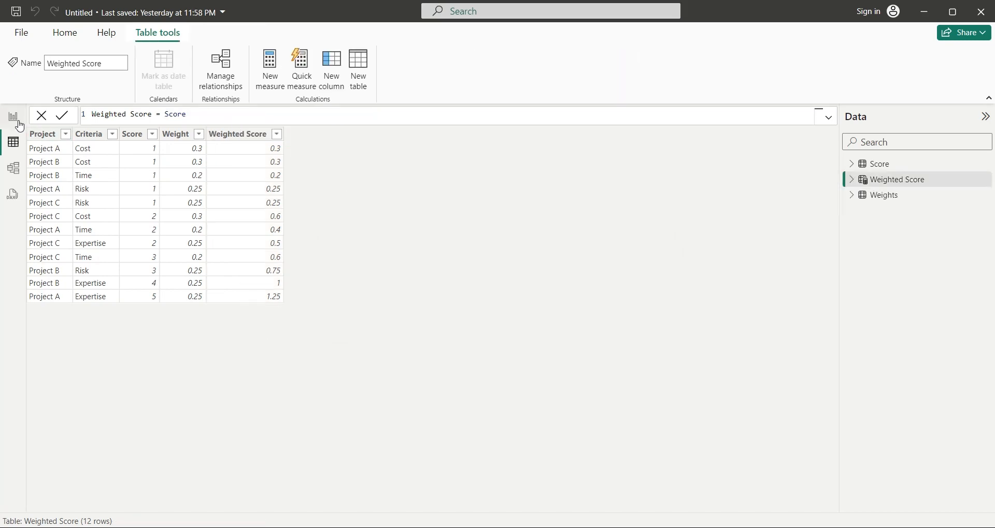
- Add a text box title 'Project Weighted Decision Matrix' on the report page at font size 32
left_click(13, 116)
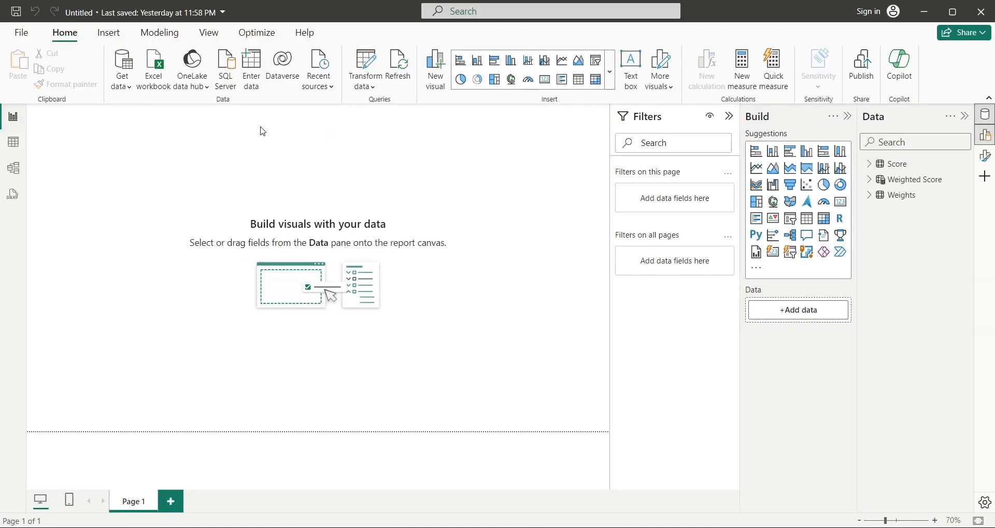
left_click(108, 32)
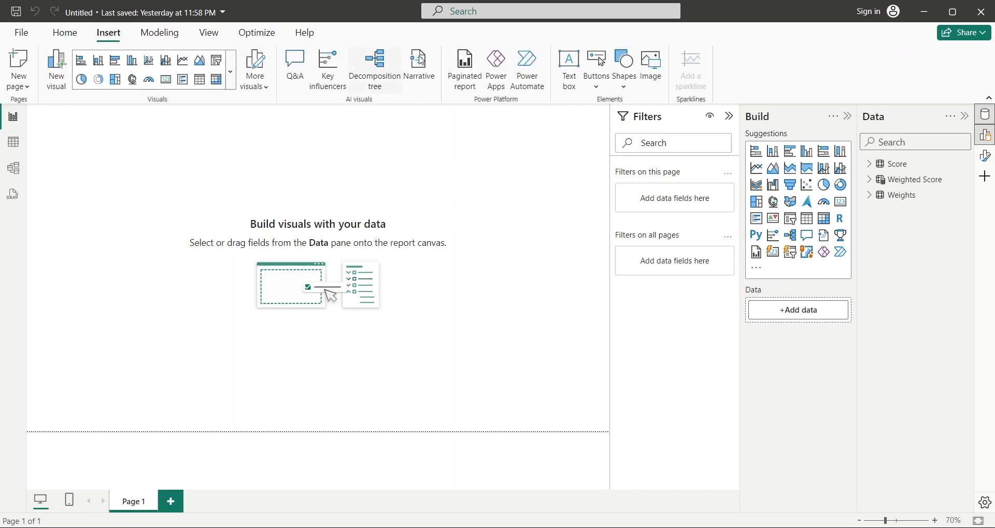
left_click(570, 71)
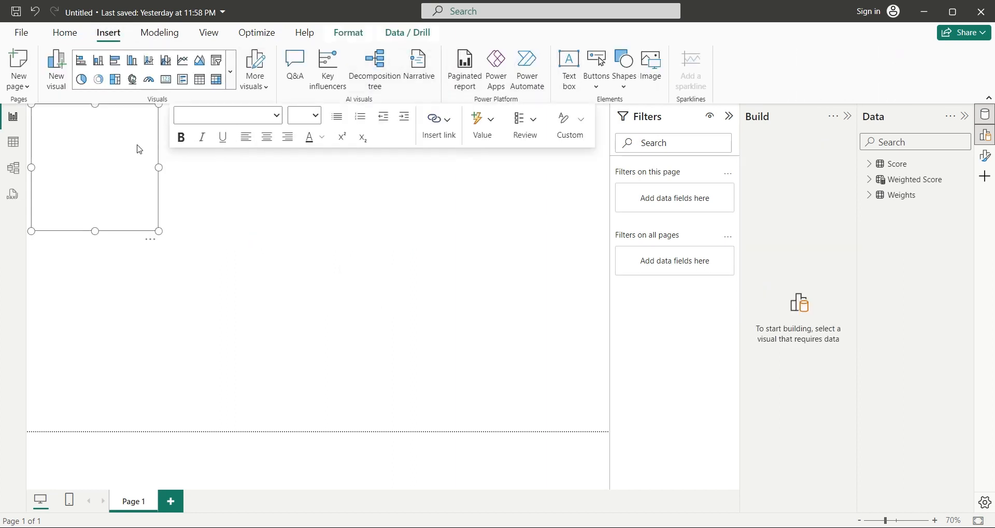
type("Project Weighted Decision Matrix")
key("ctrl+a")
left_click(314, 115)
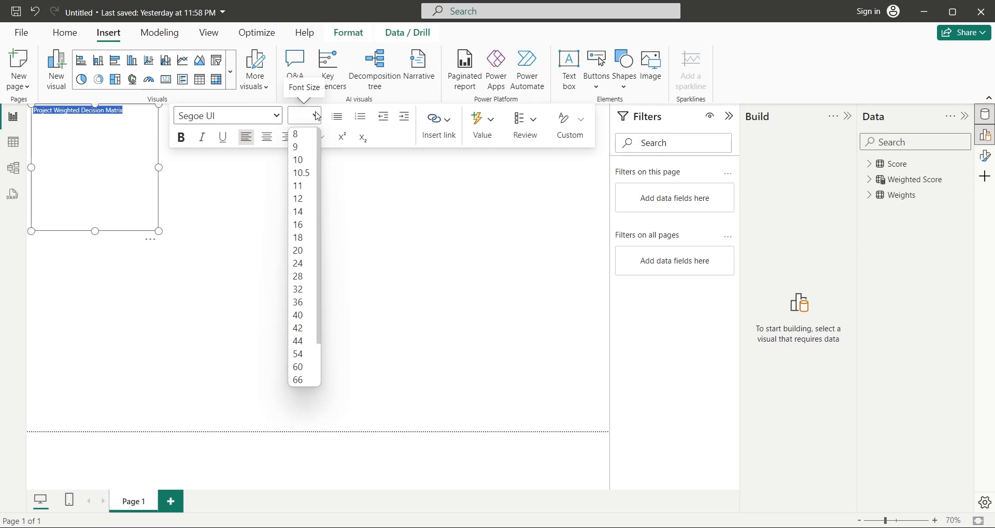
left_click(303, 289)
- Stretch the title box across the page top, shorten it, and make the title bold
left_click_drag(157, 167, 602, 169)
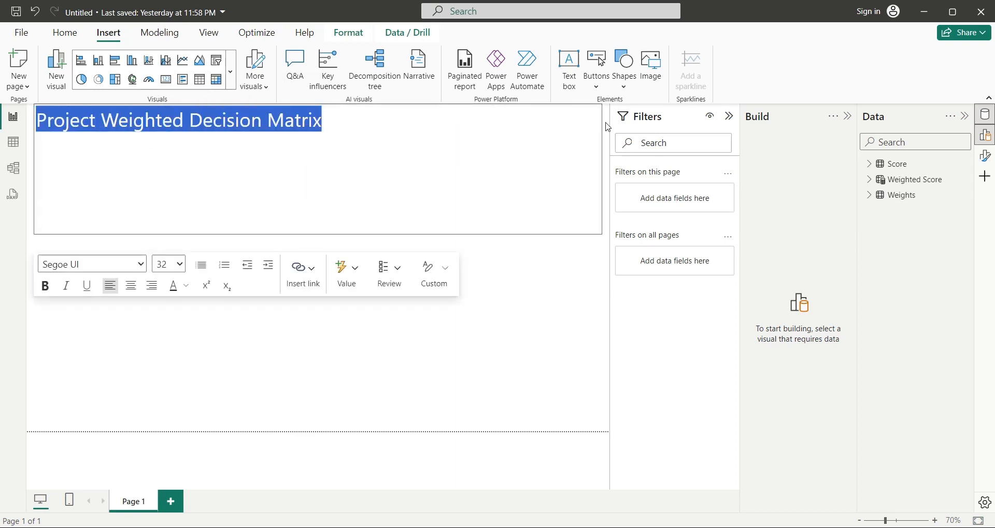
left_click_drag(317, 234, 317, 148)
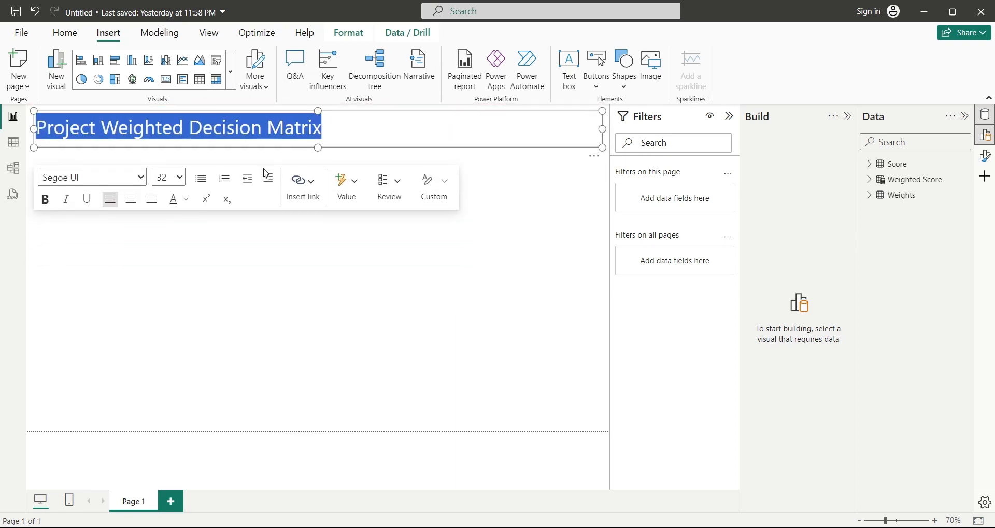
left_click(44, 199)
- Add a stacked bar chart with Score on the X-axis and Project on the Y-axis
left_click(728, 116)
left_click(582, 262)
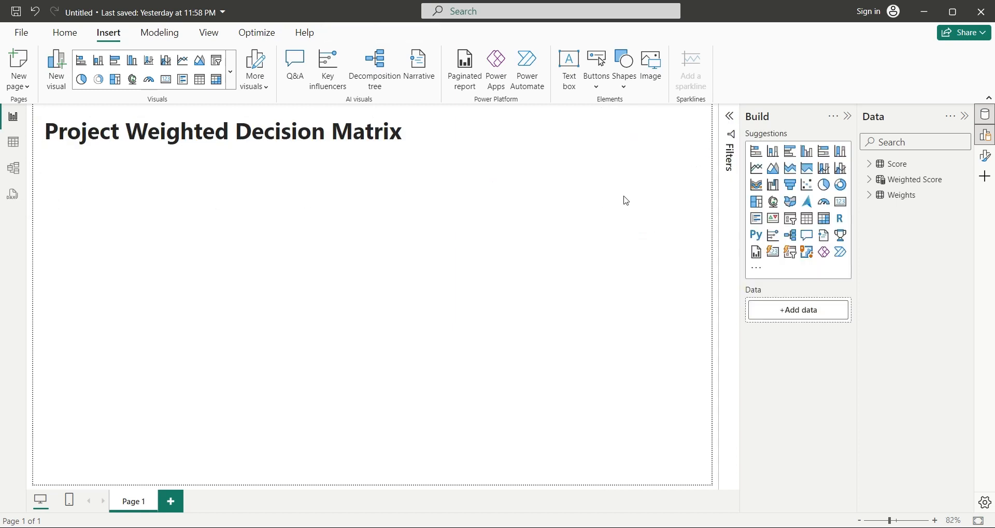
left_click(755, 152)
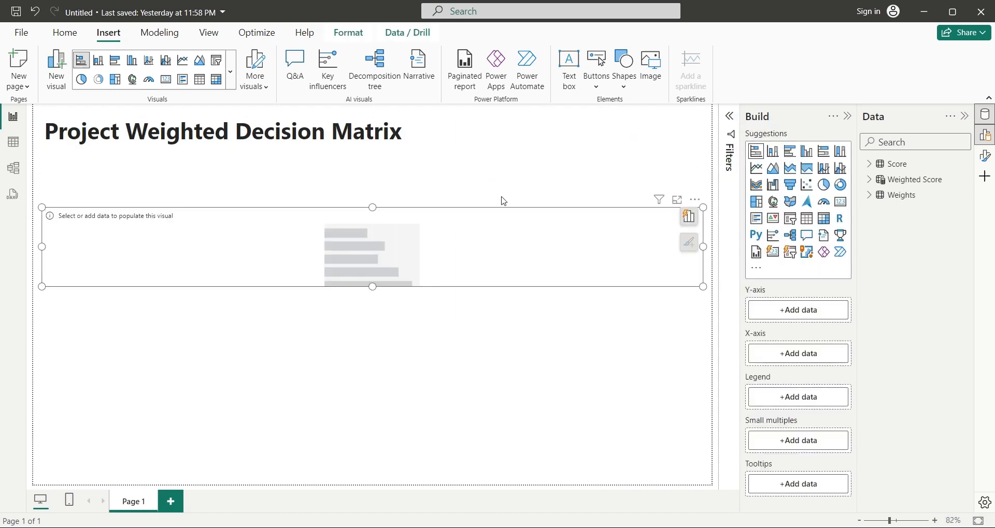
left_click(869, 180)
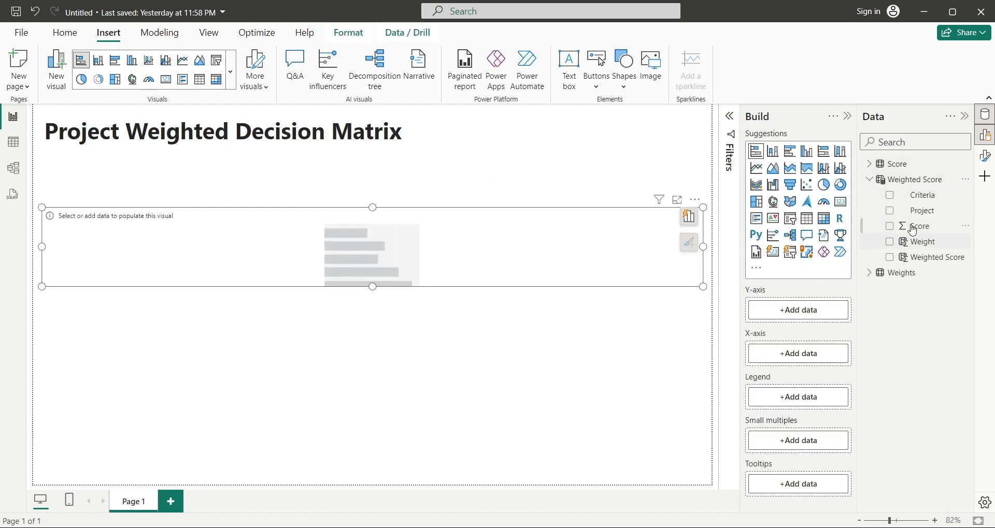
left_click_drag(923, 226, 906, 251)
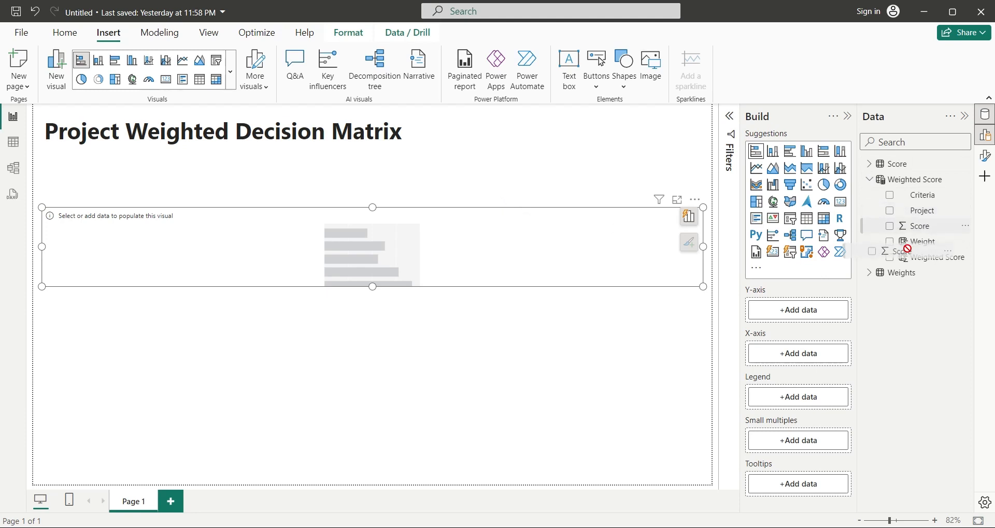
left_click_drag(905, 250, 582, 274)
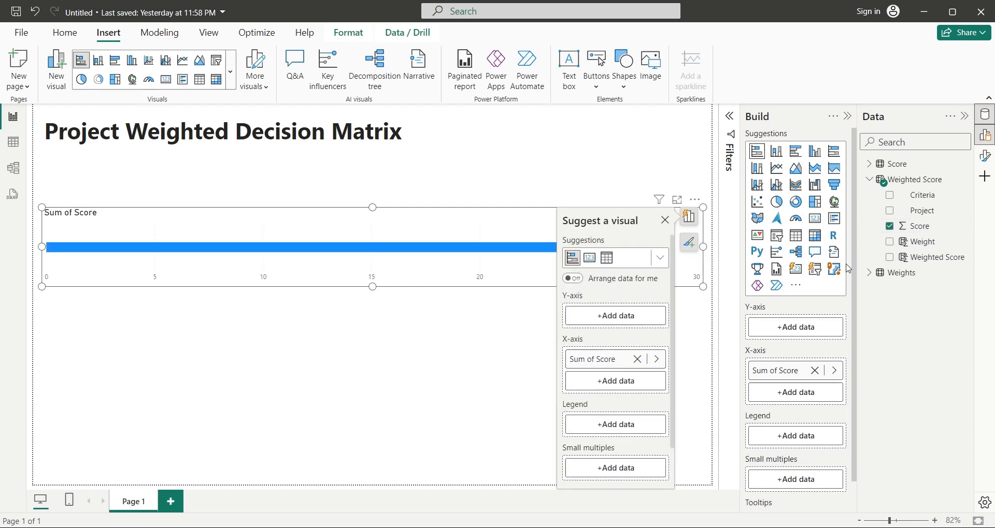
left_click_drag(917, 210, 806, 333)
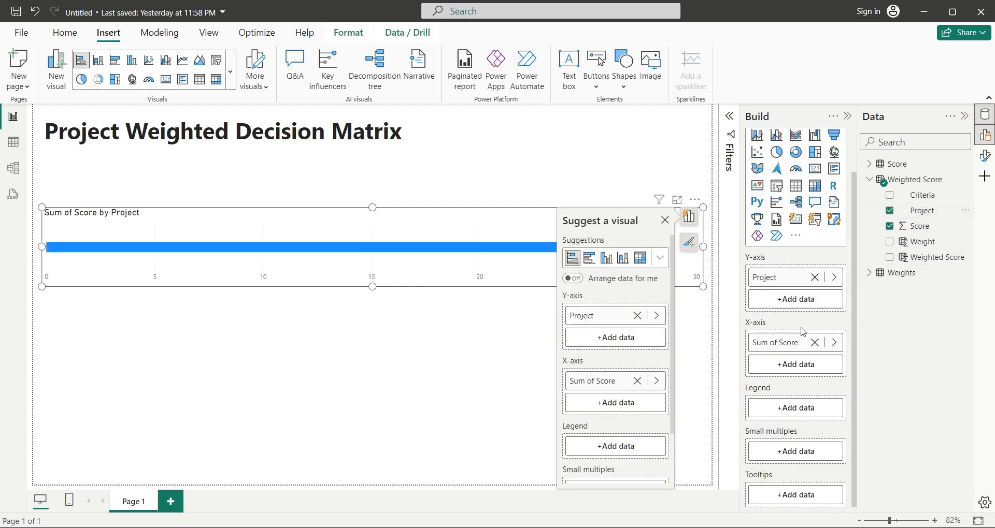
- Shrink the bar chart under the title and rename Sum of Score to Score
left_click_drag(701, 287, 315, 292)
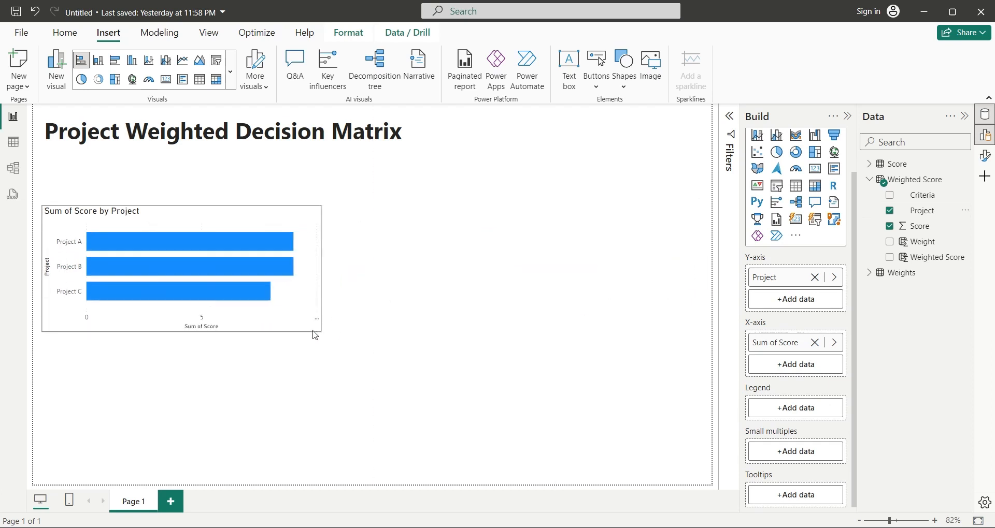
left_click_drag(209, 288, 208, 306)
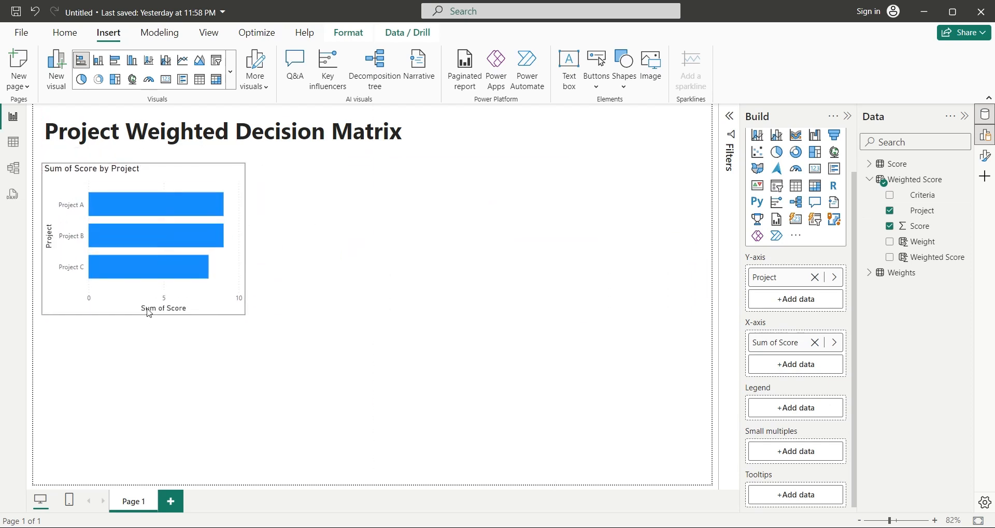
double_click(775, 342)
key("Delete")
key("Return")
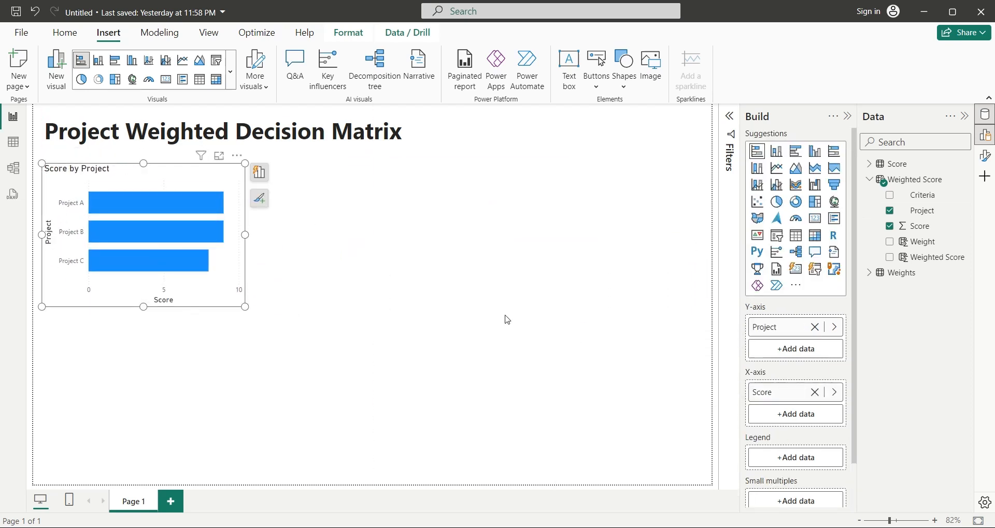
- Add a donut chart with Weight as values split by Criteria in the legend
left_click(498, 315)
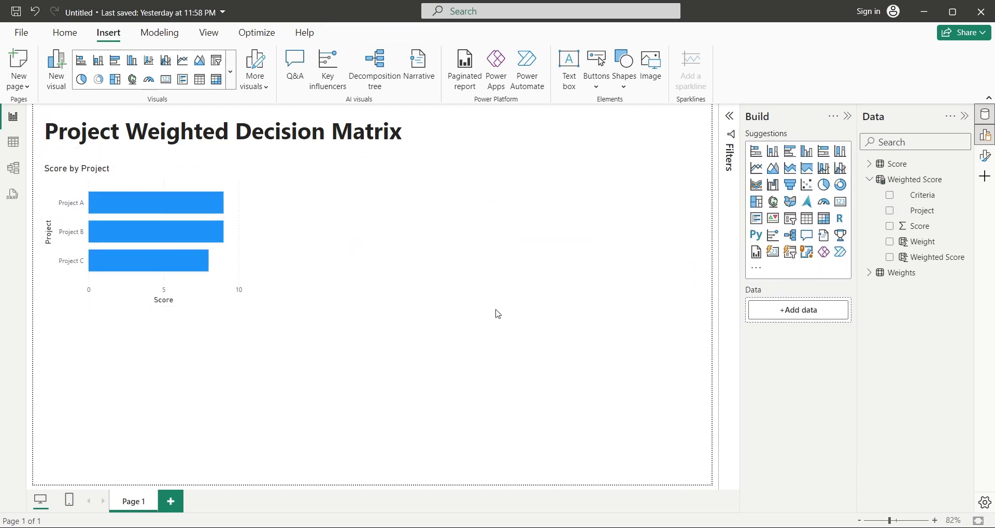
left_click(840, 184)
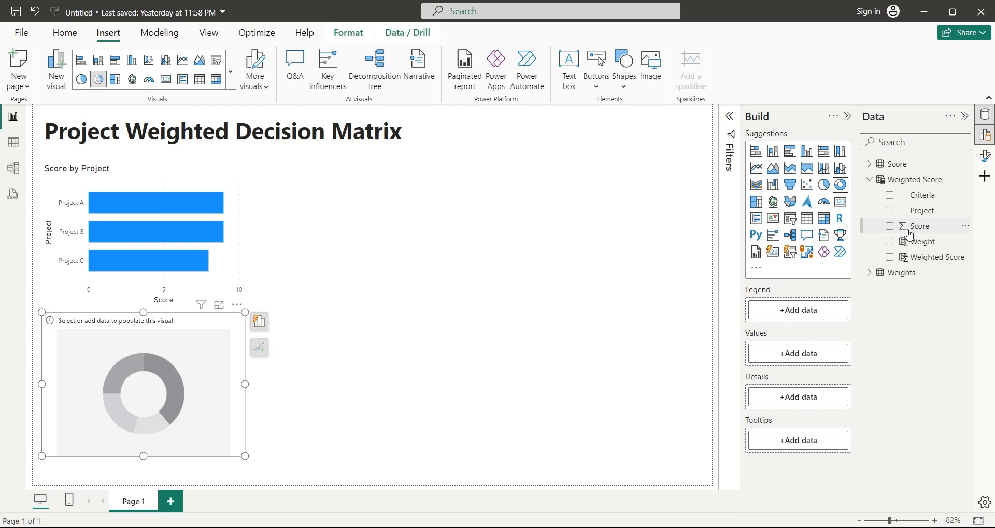
left_click_drag(904, 247, 806, 356)
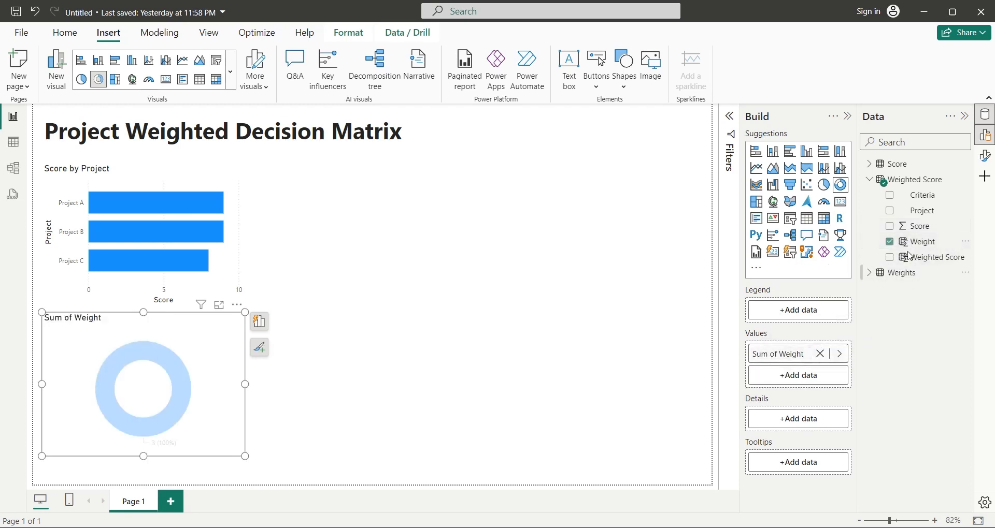
left_click_drag(921, 195, 798, 310)
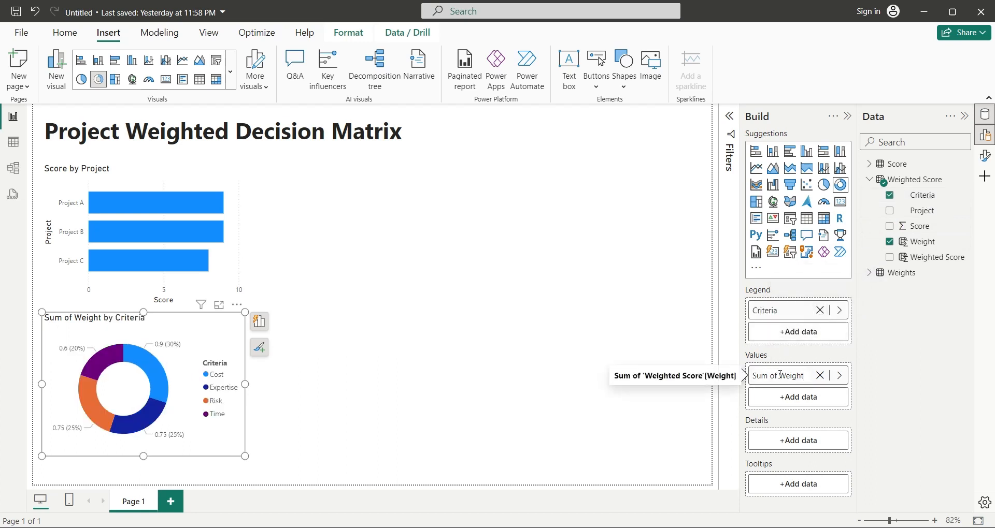
- Rename the donut's value field to Weight and place the donut beside the bar chart
key("BackSpace")
key("Return")
left_click_drag(181, 336, 401, 187)
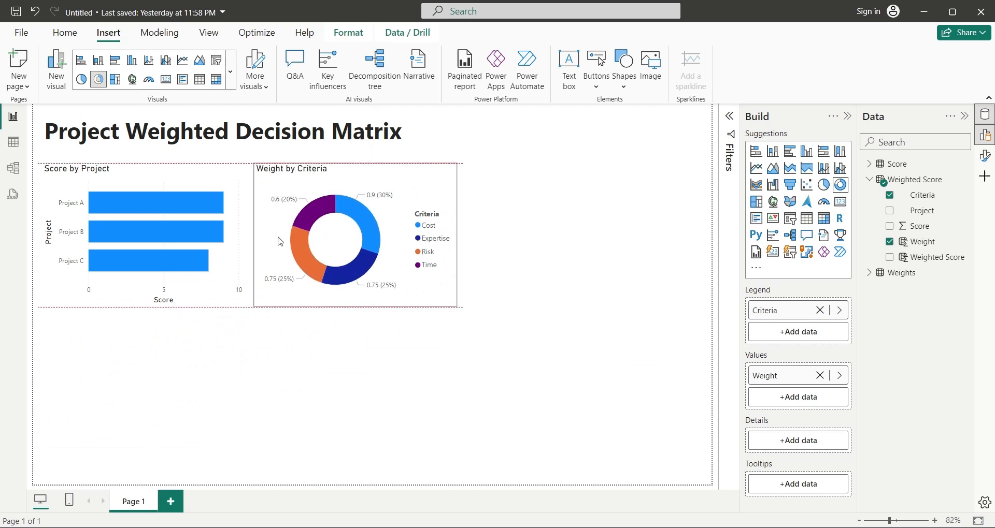
left_click(503, 245)
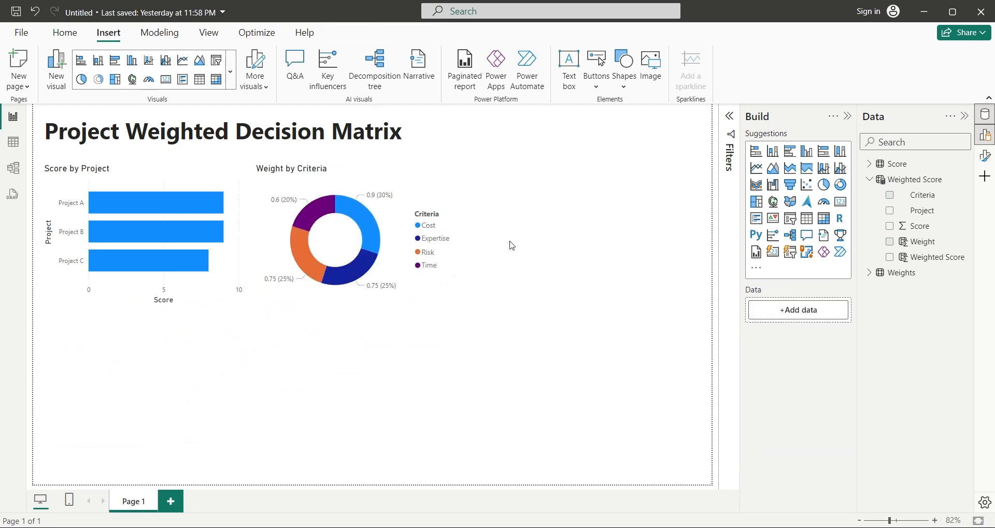
- Add a matrix with Project rows, Criteria columns and Weight values, renamed to Weight
left_click(823, 220)
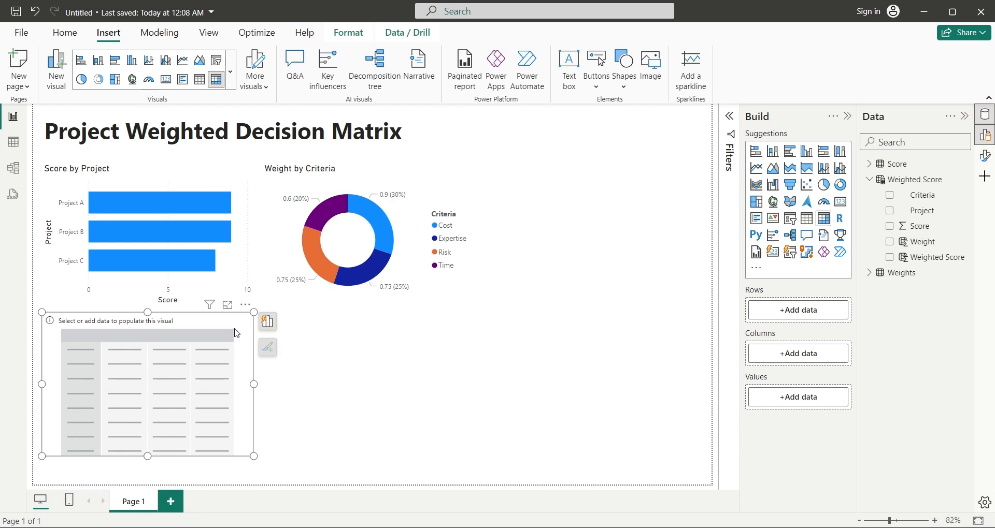
left_click_drag(925, 211, 808, 309)
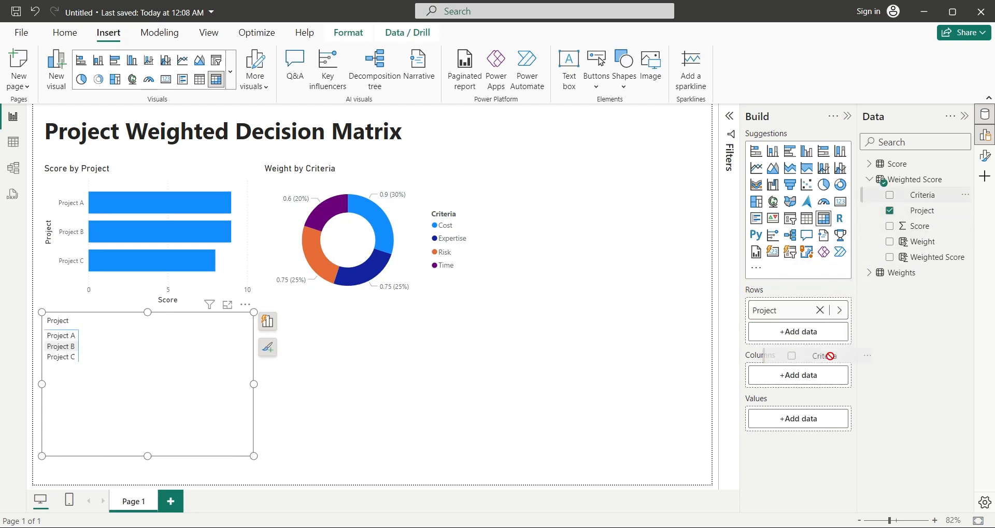
left_click_drag(922, 195, 797, 374)
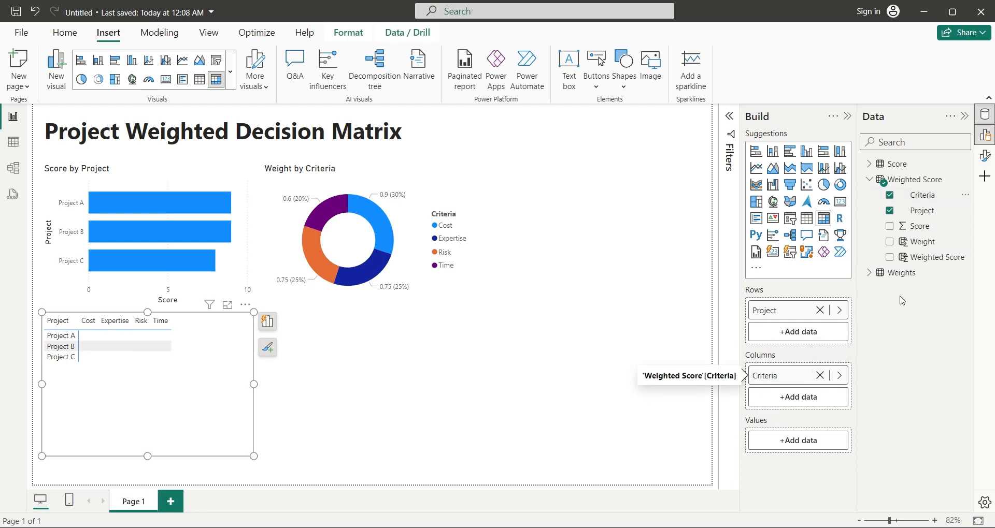
mouse_move(922, 242)
left_mouse_down()
mouse_move(830, 444)
mouse_move(809, 441)
left_mouse_up()
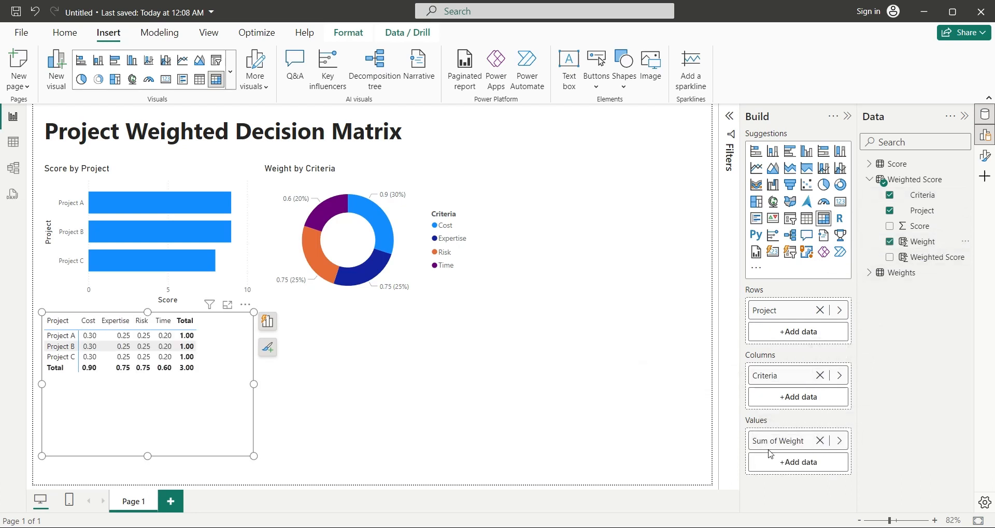
double_click(781, 441)
type("Weight")
key("Return")
- Move the matrix to the top right beside the donut and fit its size to the table
left_click_drag(225, 388, 582, 264)
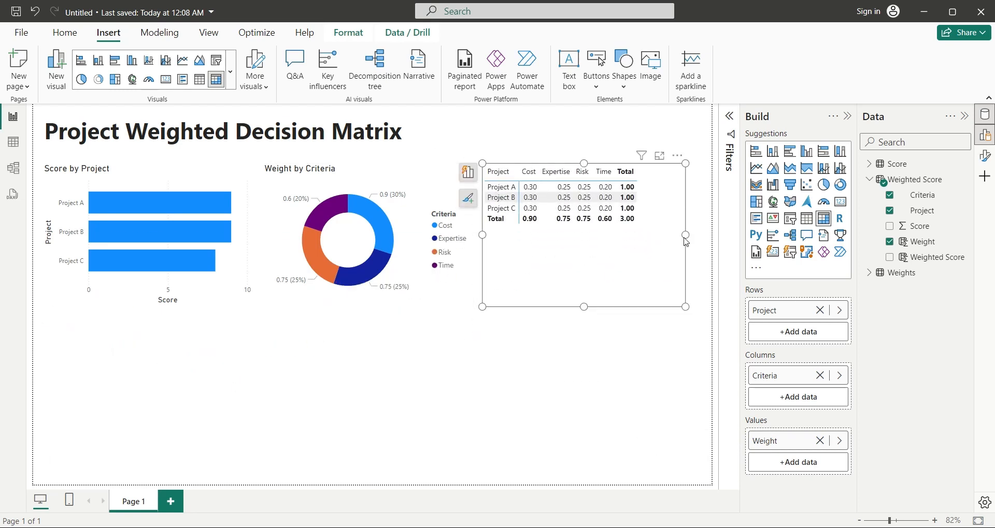
left_click_drag(685, 235, 703, 234)
left_click_drag(591, 307, 599, 230)
- Duplicate the weight matrix and place the copy just below the original
left_click(599, 233)
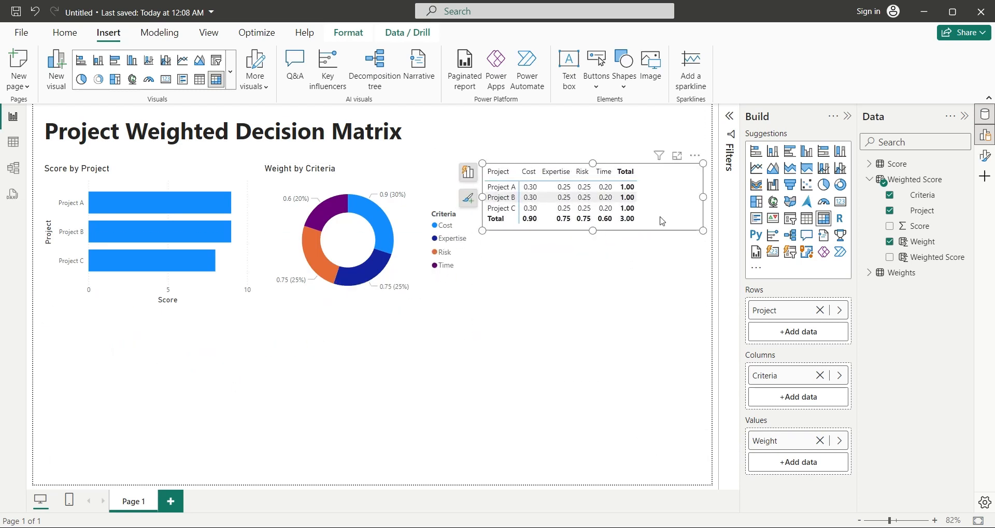
key("ctrl+c")
key("ctrl+v")
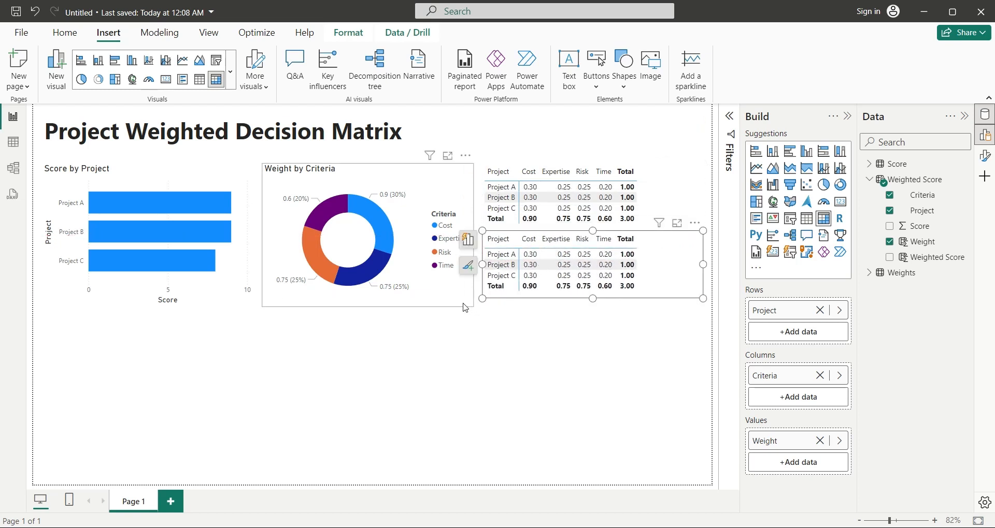
left_click_drag(525, 298, 524, 307)
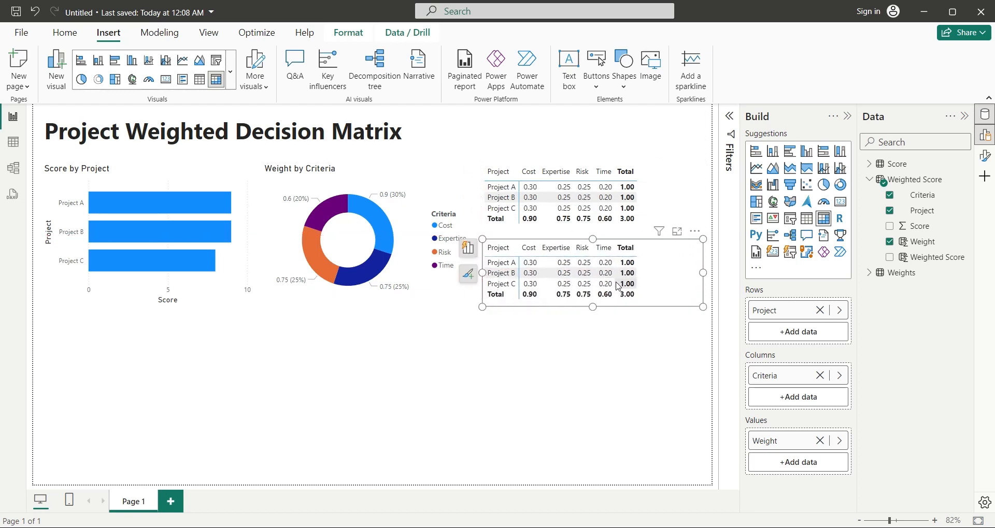
- Swap the copy's Weight values for Score and rename the field to 'Score'
left_click(820, 441)
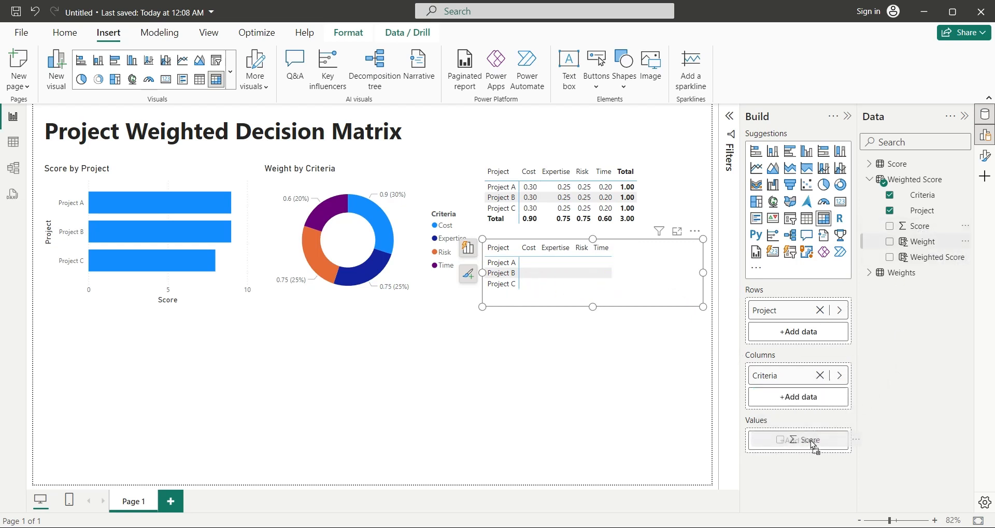
left_click_drag(920, 227, 793, 443)
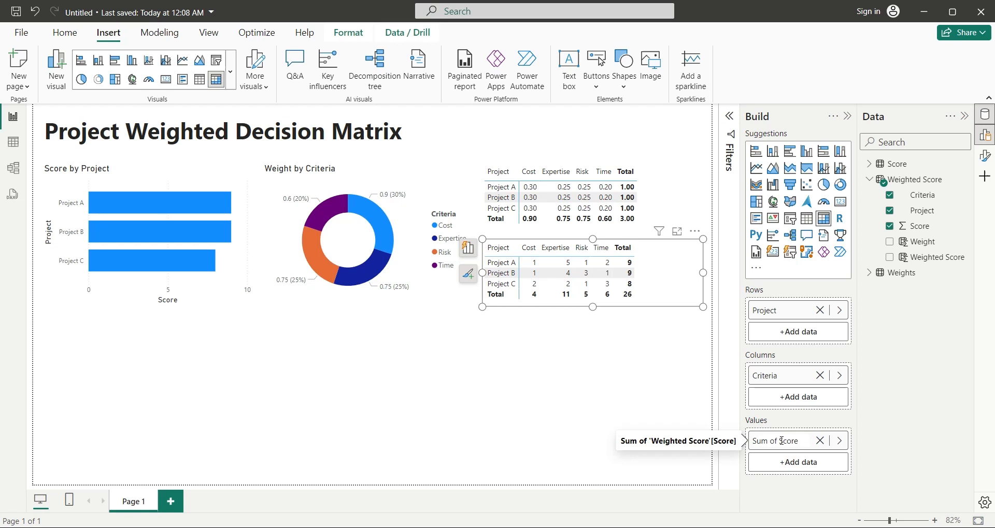
left_click_drag(779, 442, 738, 441)
key("BackSpace")
key("Return")
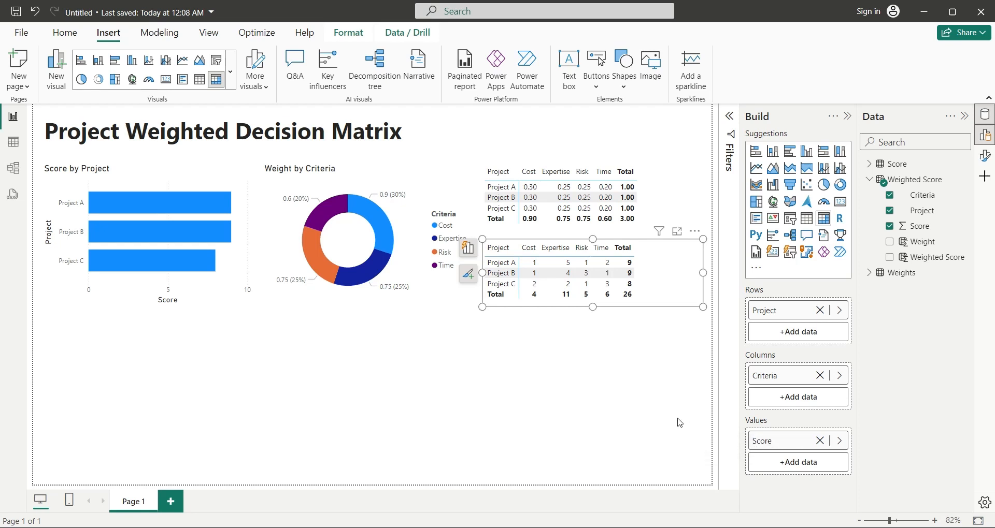
- Add a shorter gauge below the bar chart showing Sum of Weighted Score, with its filters pane expanded
left_click(677, 422)
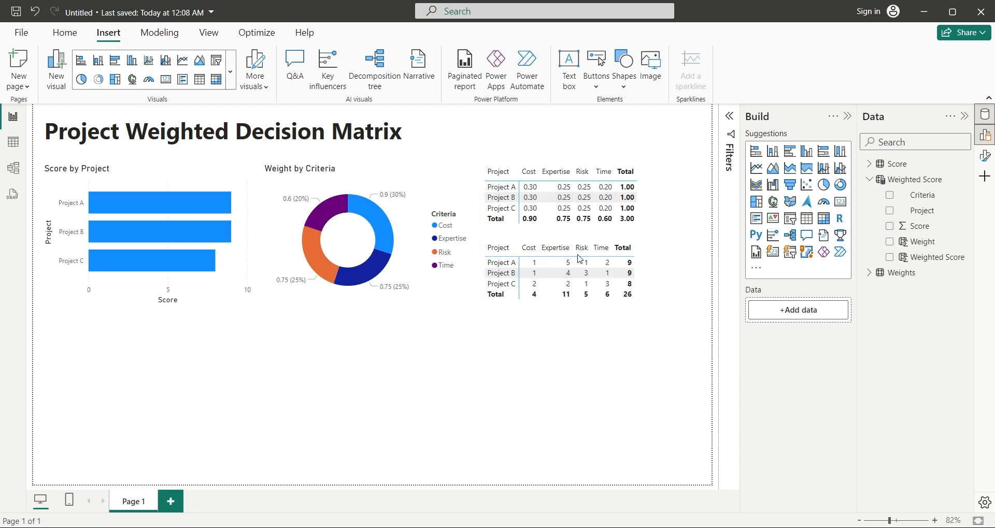
left_click(823, 202)
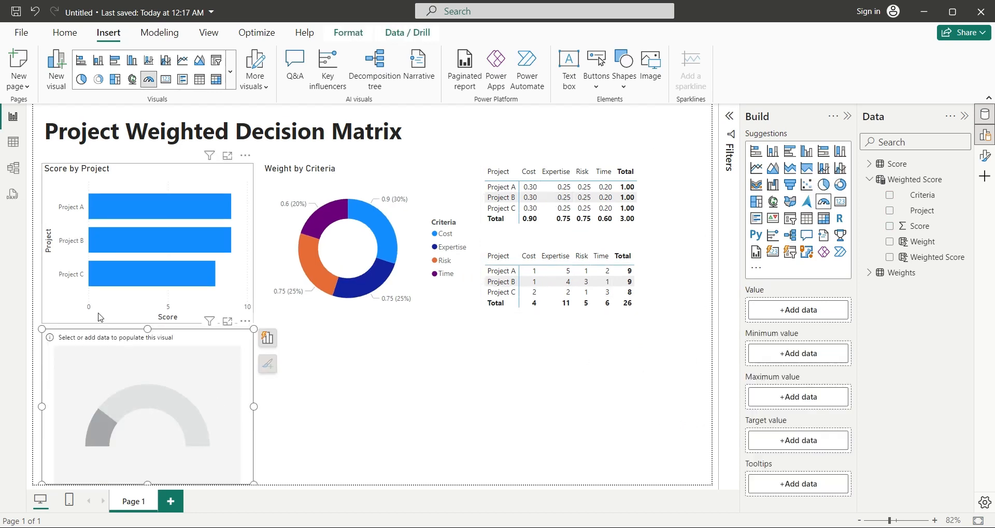
left_click_drag(147, 484, 148, 475)
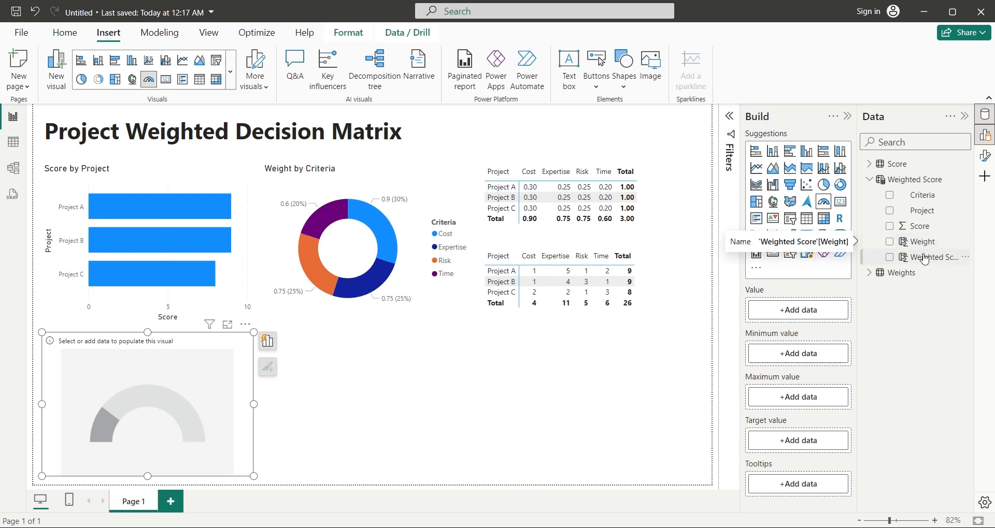
left_click_drag(924, 258, 797, 310)
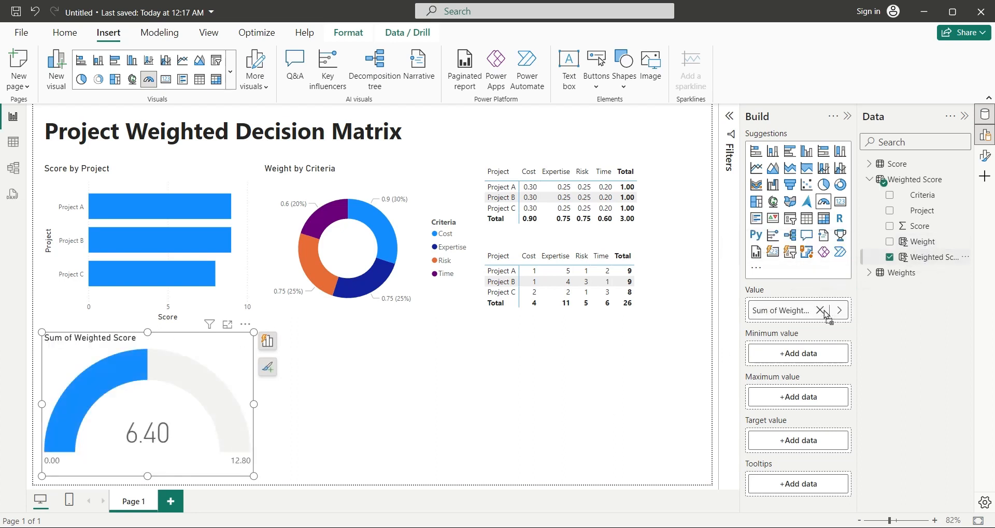
left_click(728, 116)
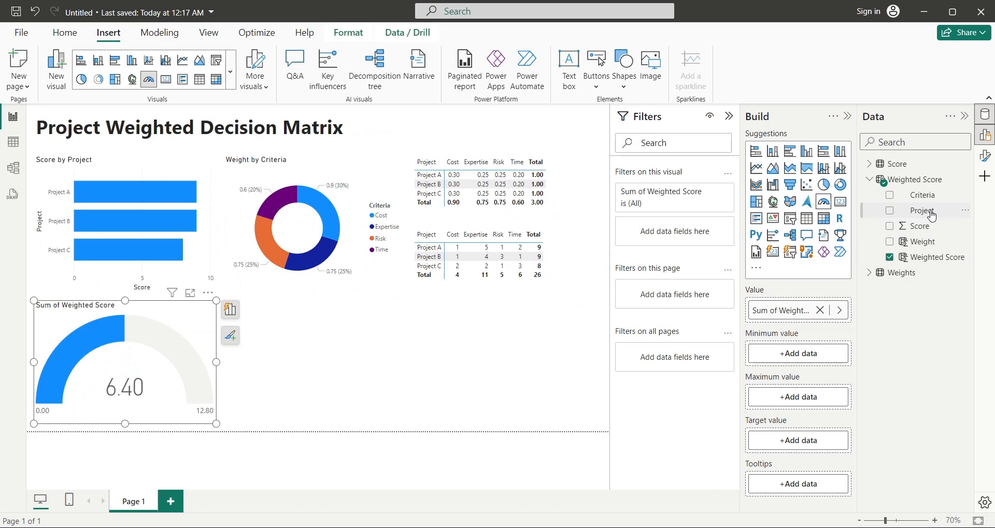
- Filter the gauge to Project A and add a pasted copy filtered to Project B
left_click_drag(922, 211, 674, 231)
left_click(629, 286)
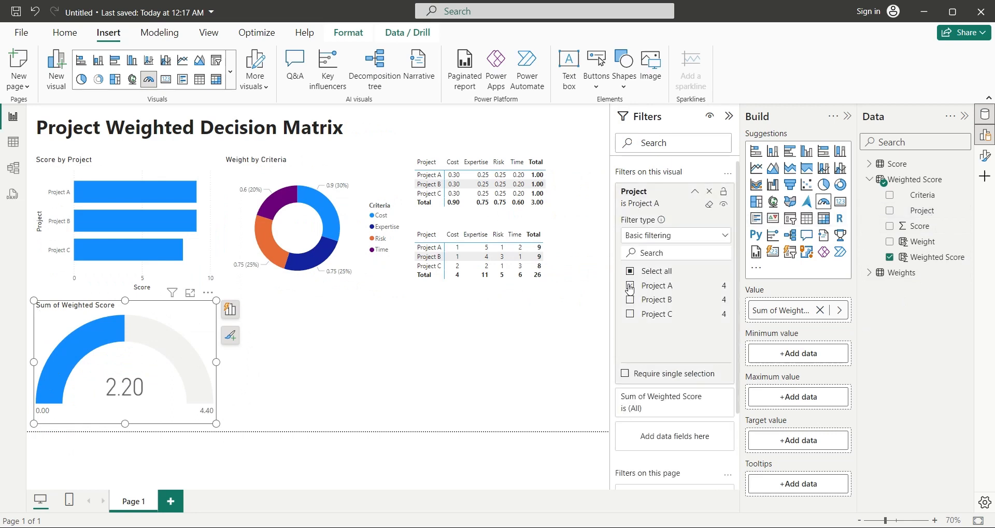
key("ctrl+c")
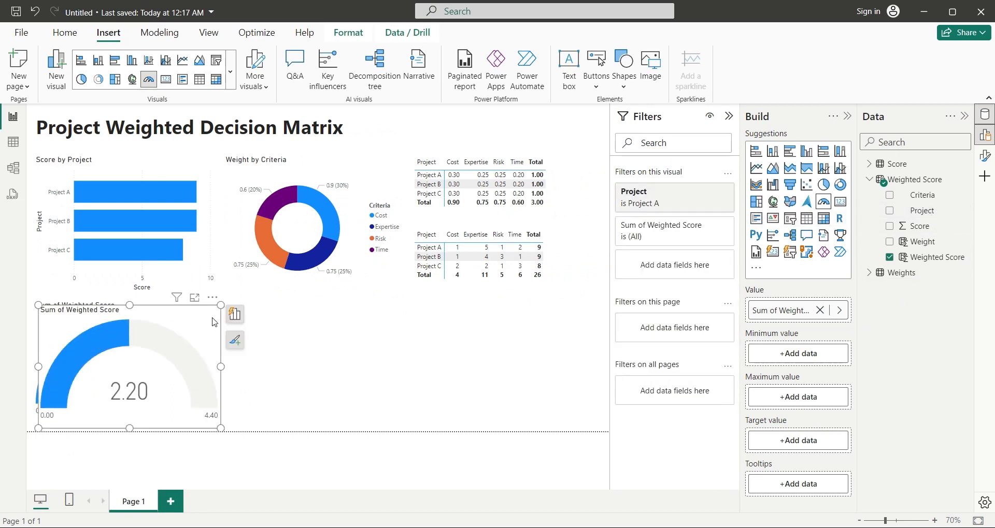
key("ctrl+v")
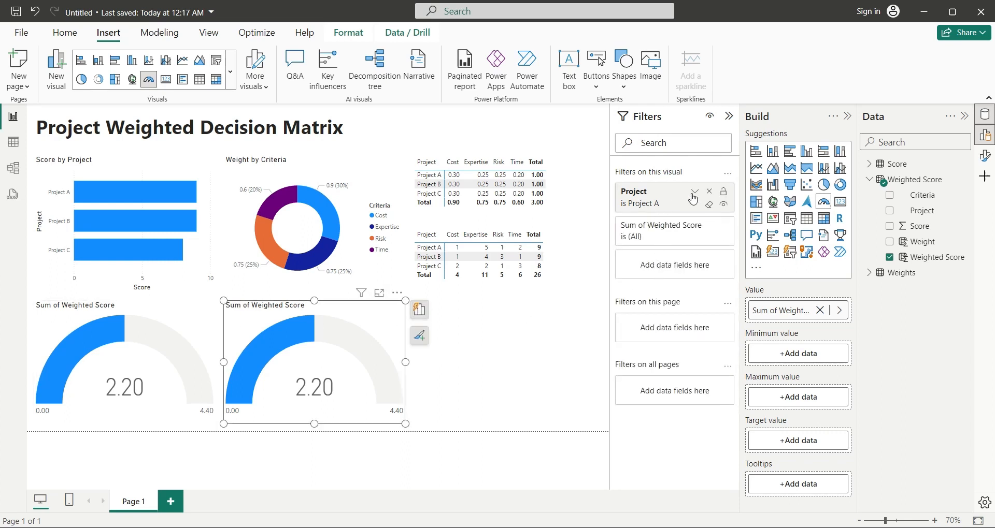
left_click(691, 200)
left_click(651, 300)
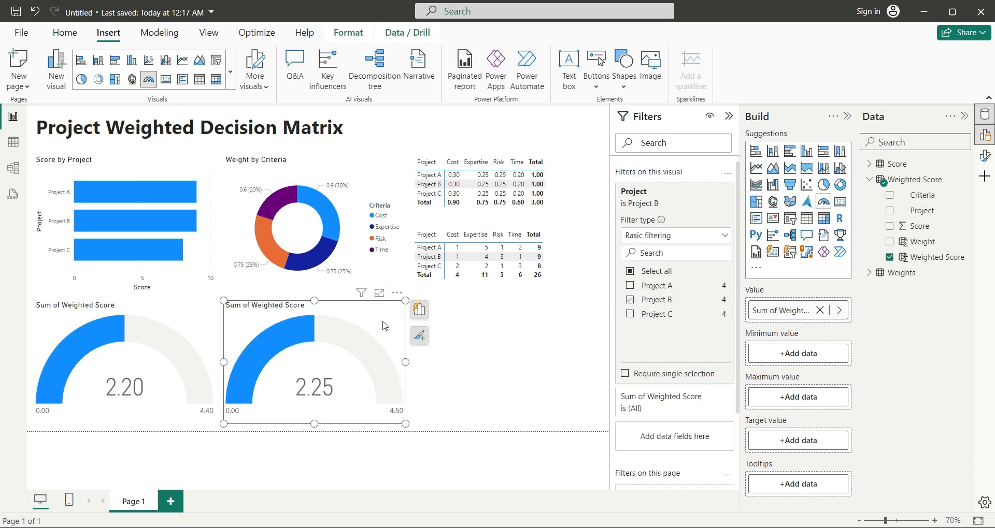
- Paste a third gauge beside them and filter it to Project C only
key("ctrl+c")
key("ctrl+v")
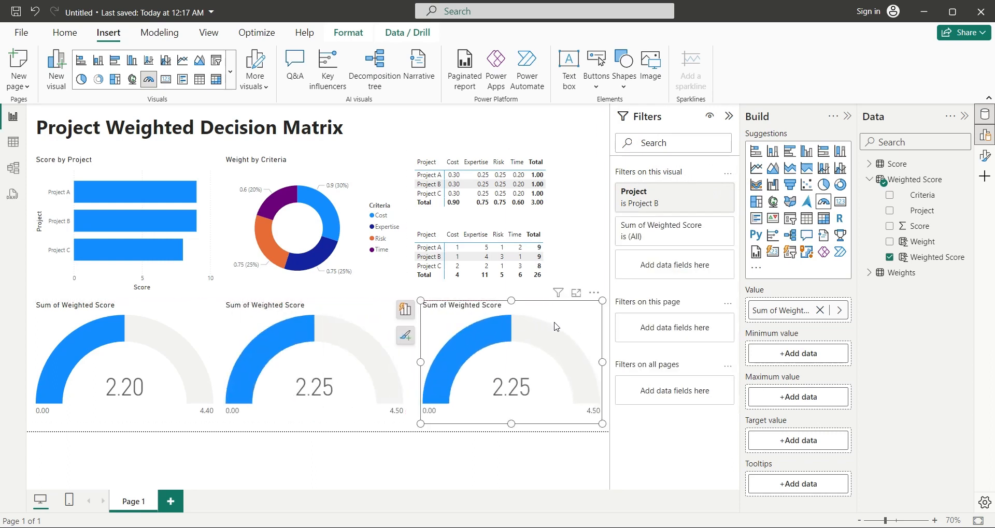
left_click_drag(420, 362, 412, 362)
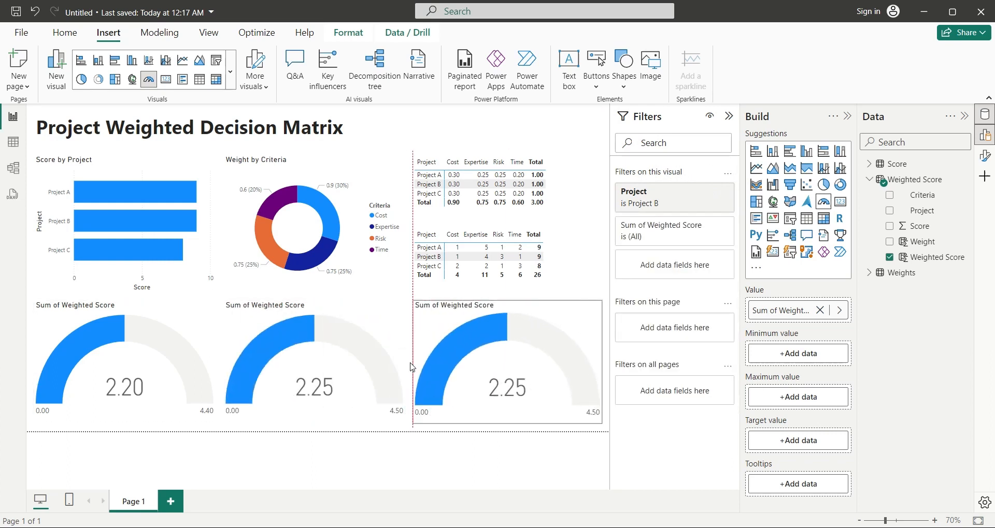
left_click(694, 192)
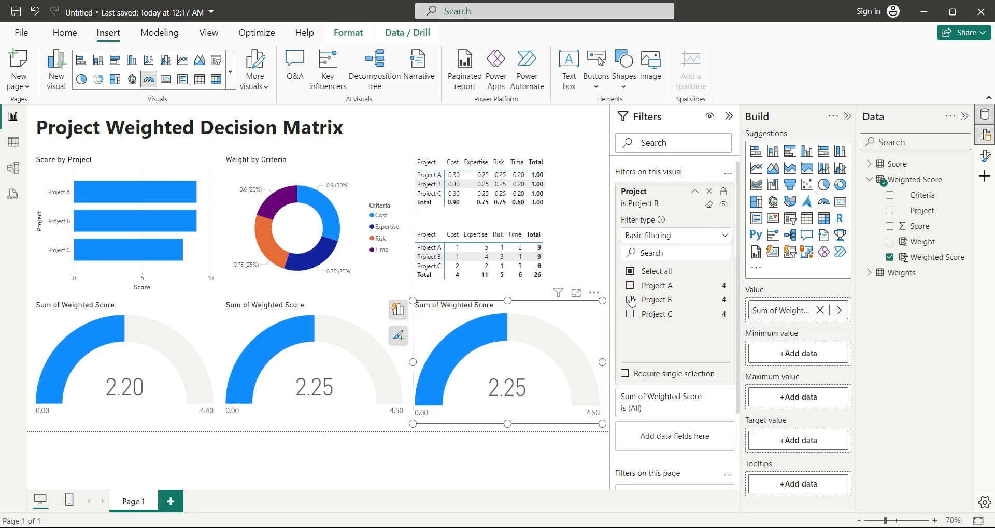
left_click(632, 312)
left_click(694, 192)
- Retitle the three gauges Project A, Project B and Project C
triple_click(672, 288)
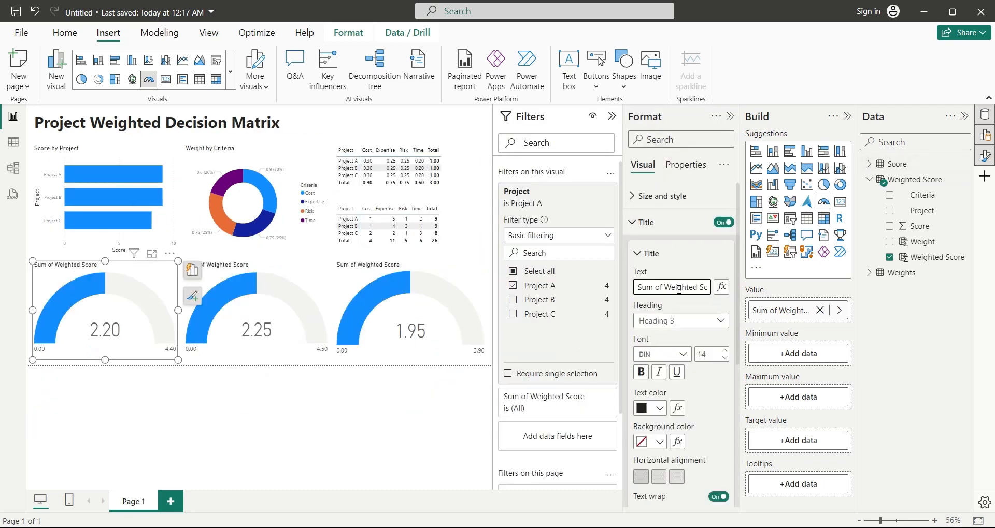
type("Project A")
left_click(256, 311)
triple_click(671, 287)
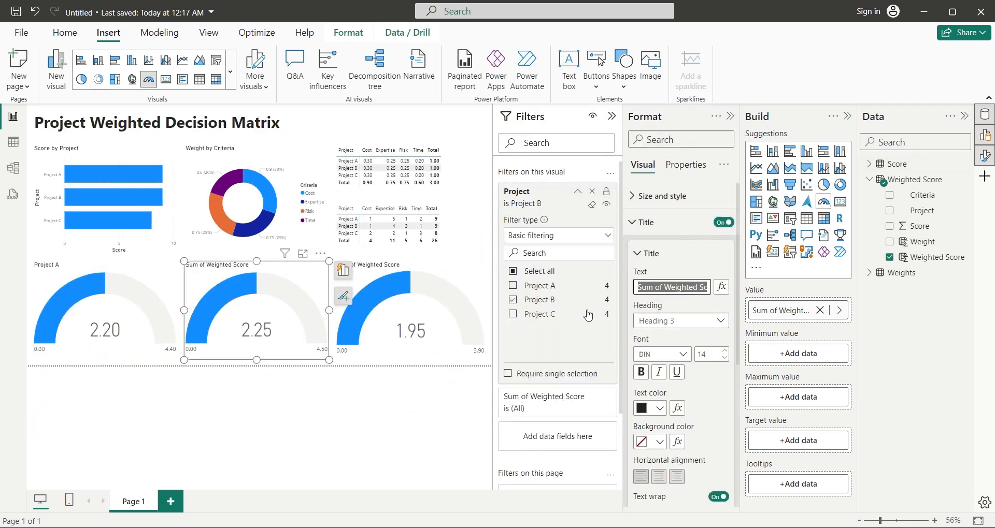
type("Project B")
left_click(410, 312)
triple_click(671, 287)
type("Project")
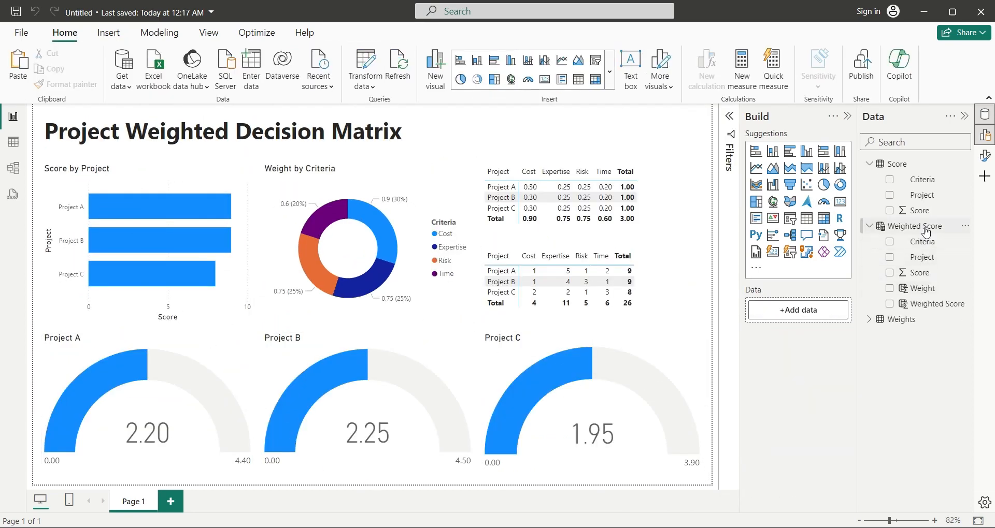
- Create the measure 'Maximum Weighted Score = 3' in the Weighted Score table
left_click(915, 226)
left_click(270, 71)
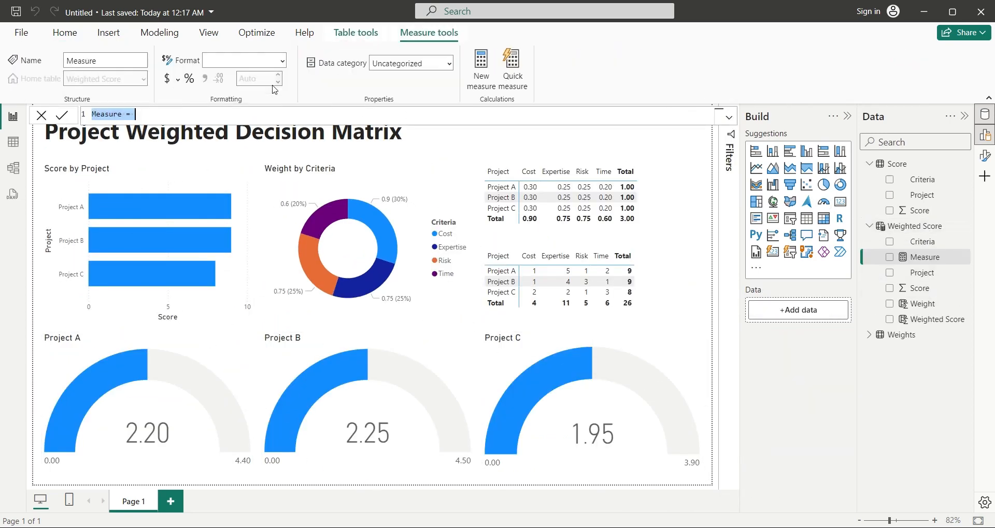
type("Maximum Weighted Sco")
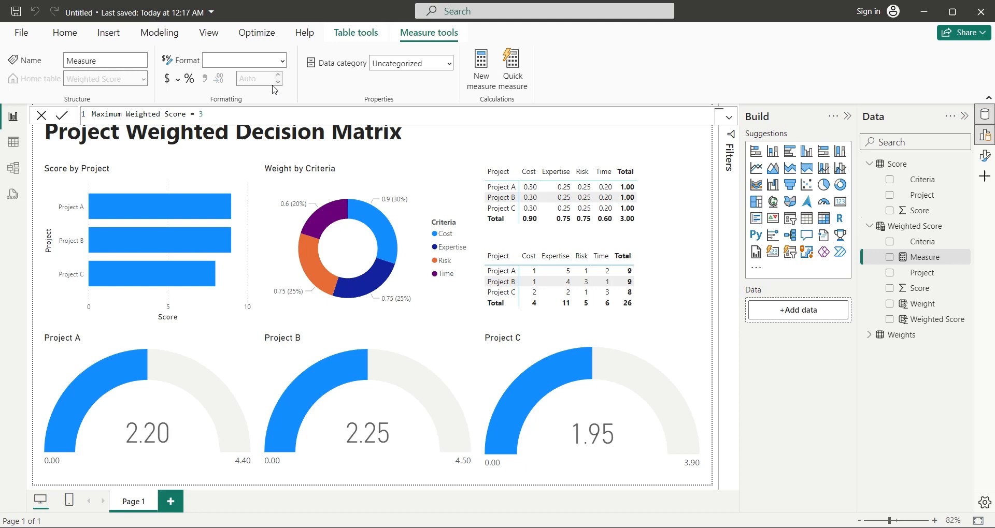
key("Return")
- Set Maximum Weighted Score as the maximum value of the Project A, B and C gauges
left_click(147, 404)
left_click_drag(929, 257, 815, 405)
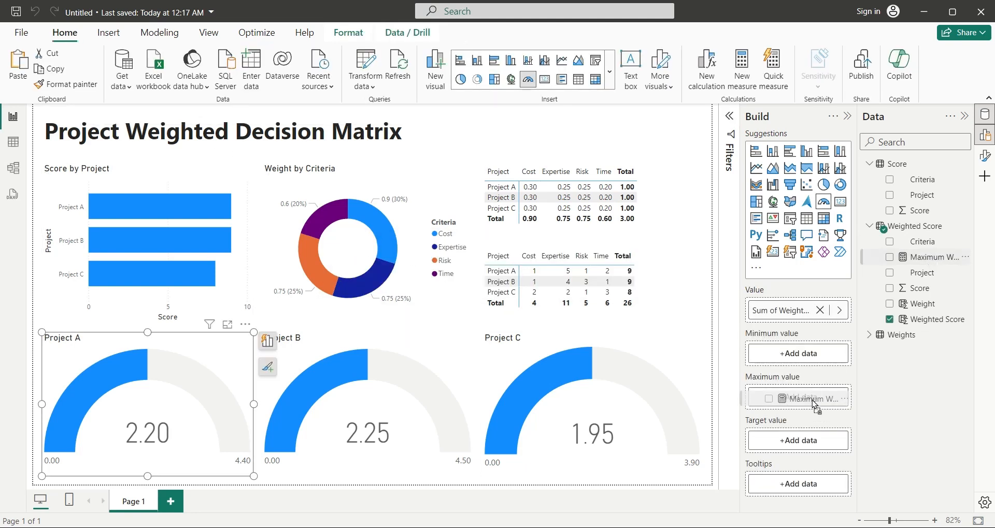
left_click(367, 404)
left_click_drag(928, 257, 821, 399)
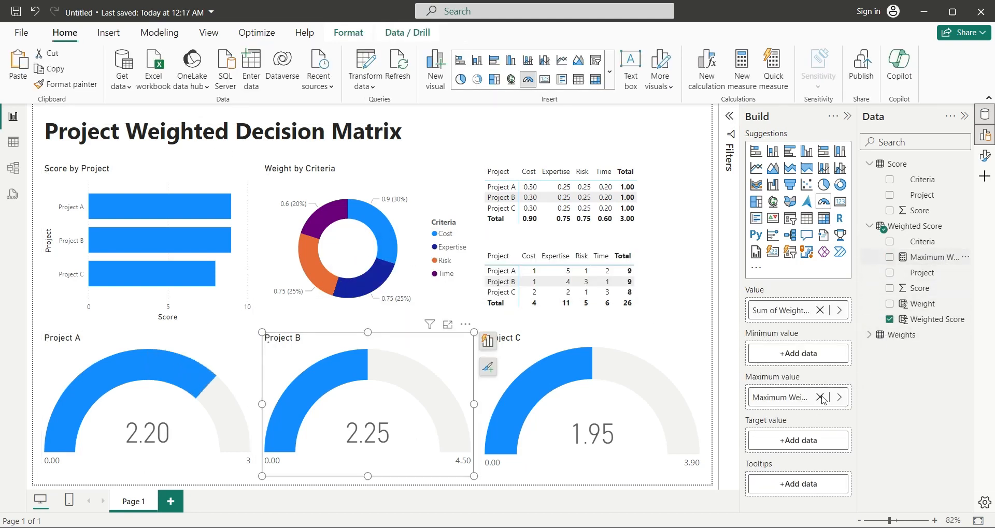
left_click(593, 404)
left_click_drag(928, 257, 800, 399)
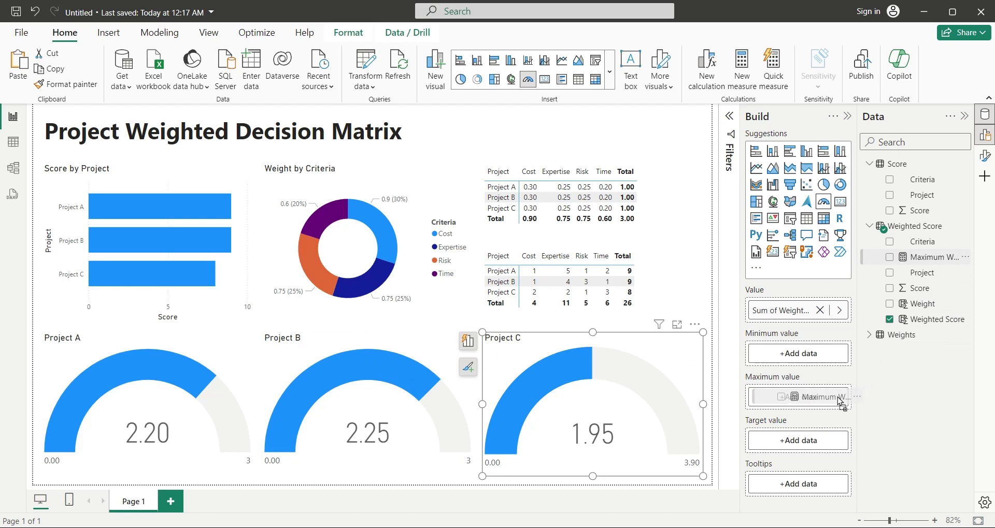
left_click(711, 395)
- Select all visuals and switch Visual border on for every one of them
key("ctrl+a")
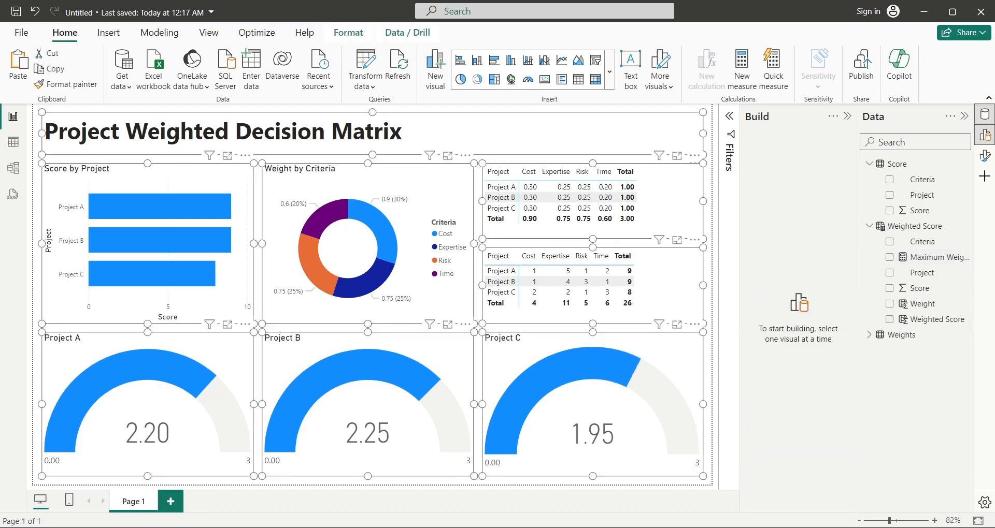
left_click(985, 155)
left_click(661, 195)
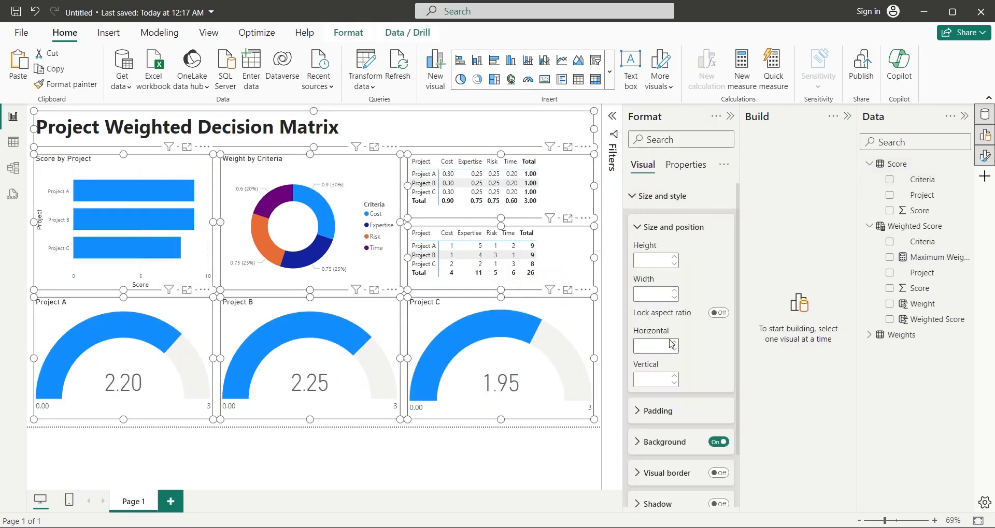
left_click(674, 227)
left_click(716, 320)
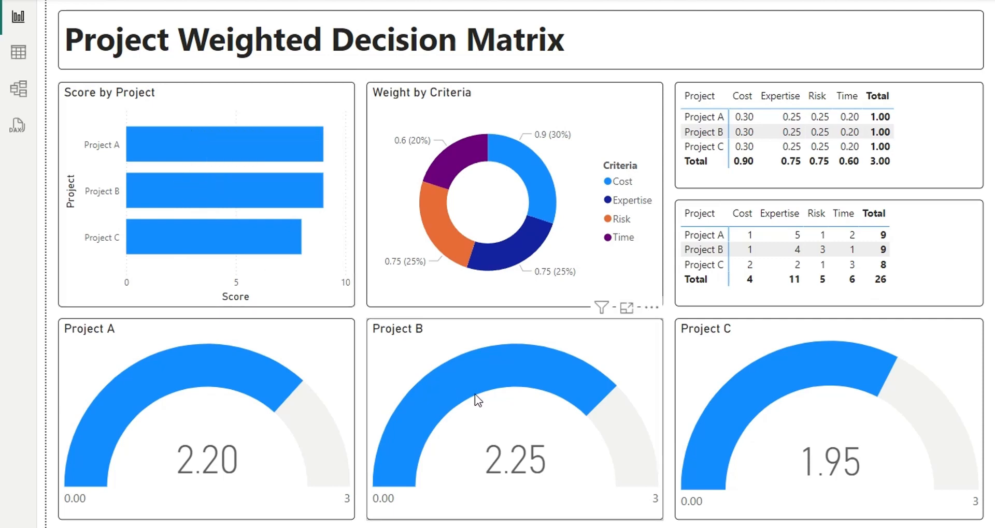
mouse_move(309, 366)
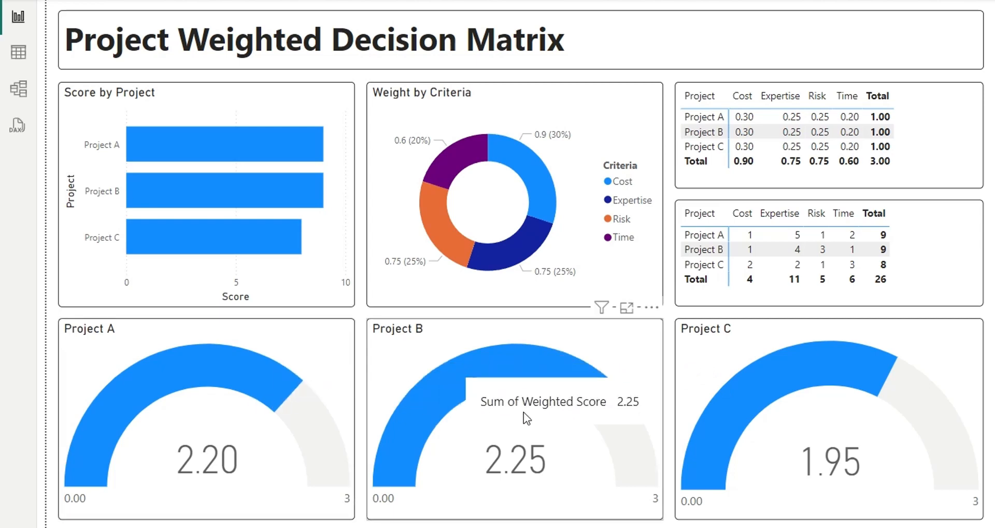
mouse_move(207, 194)
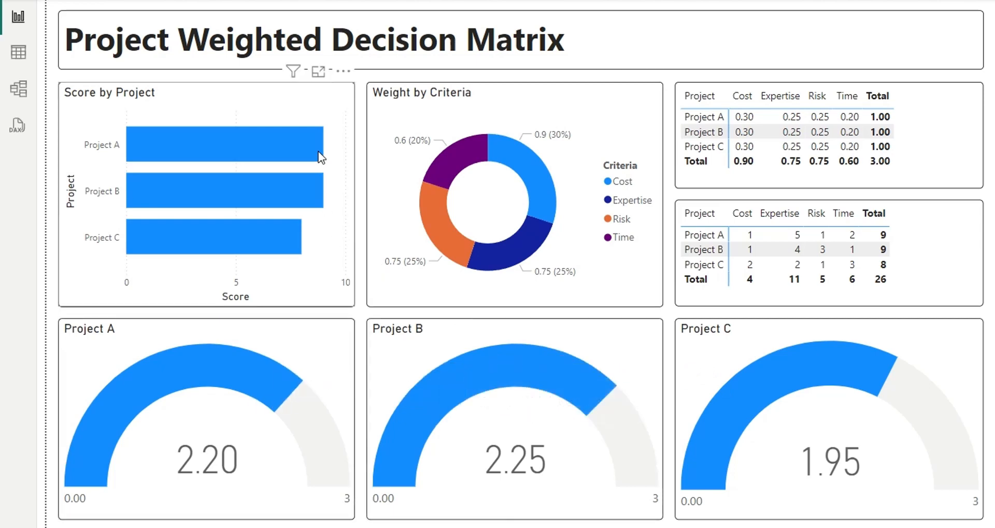
left_click(320, 156)
left_click(305, 195)
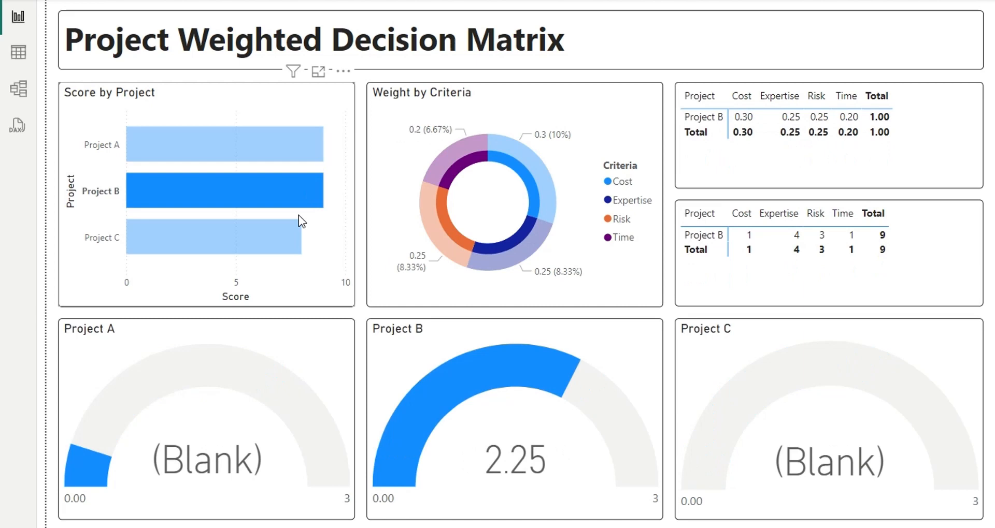
left_click(284, 241)
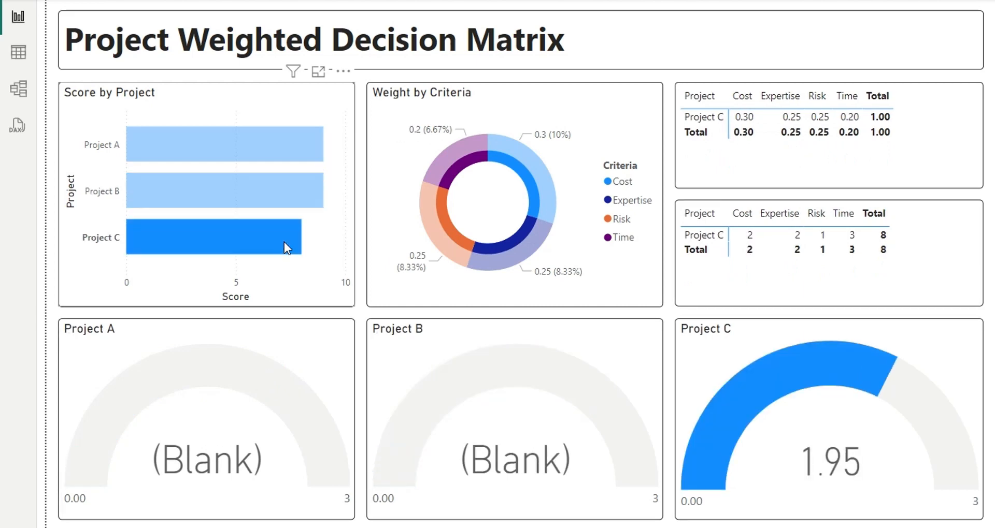
left_click(283, 241)
left_click(466, 156)
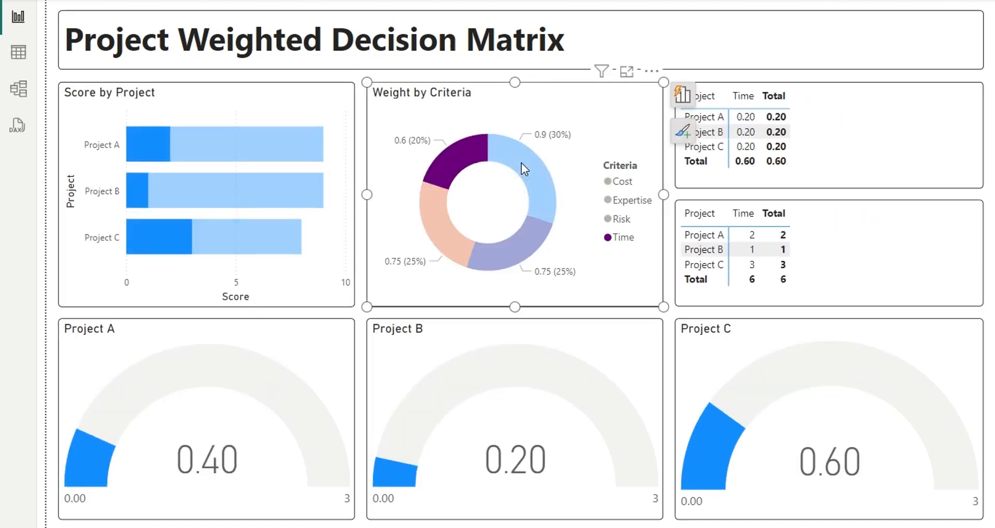
left_click(521, 162)
left_click(514, 243)
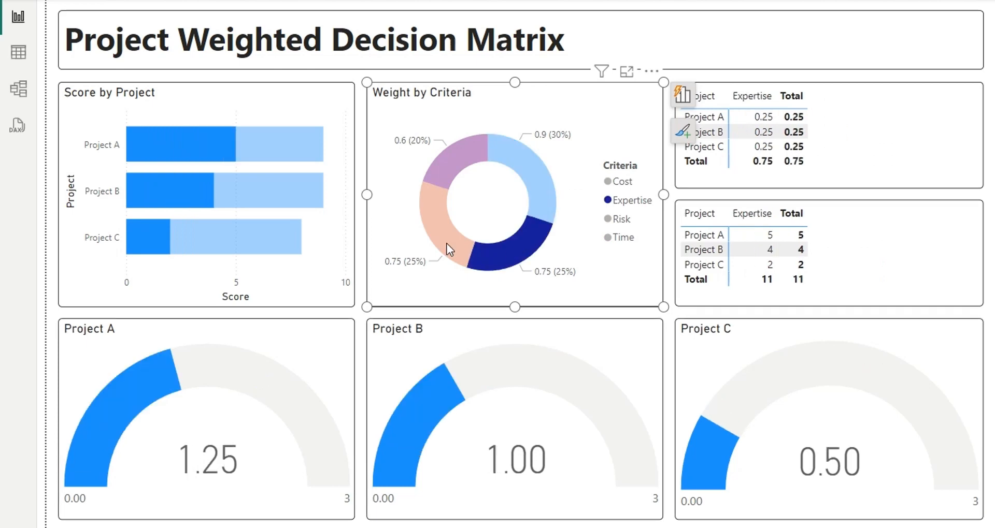
left_click(445, 243)
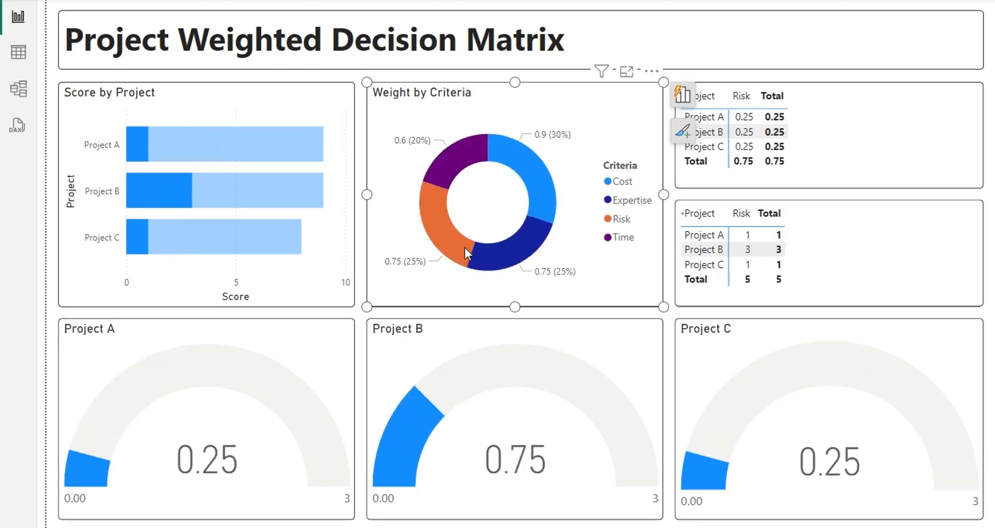
left_click(464, 247)
left_click(940, 356)
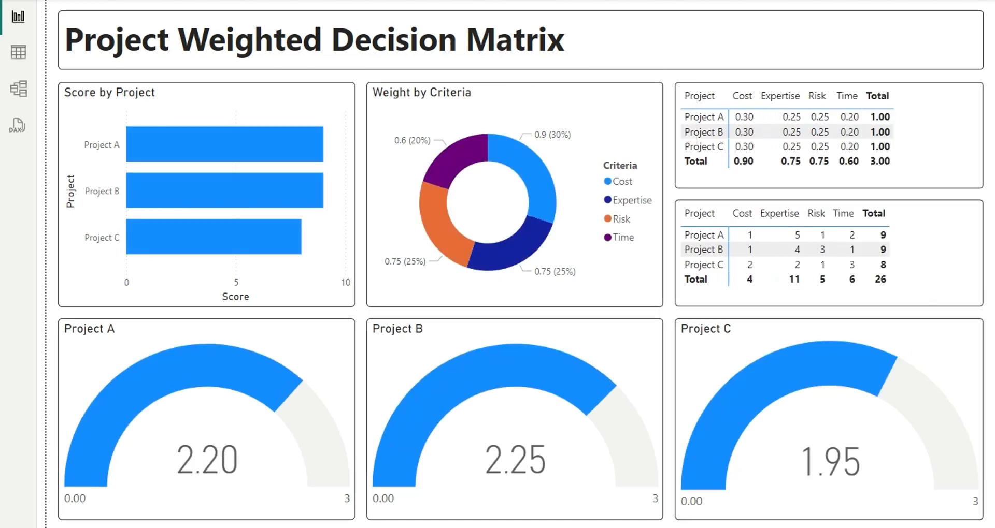
left_click(878, 117)
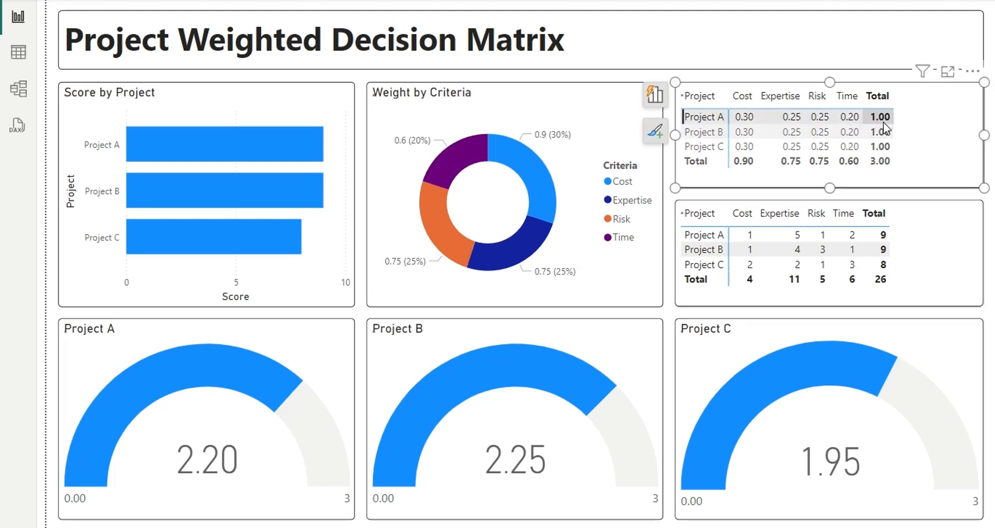